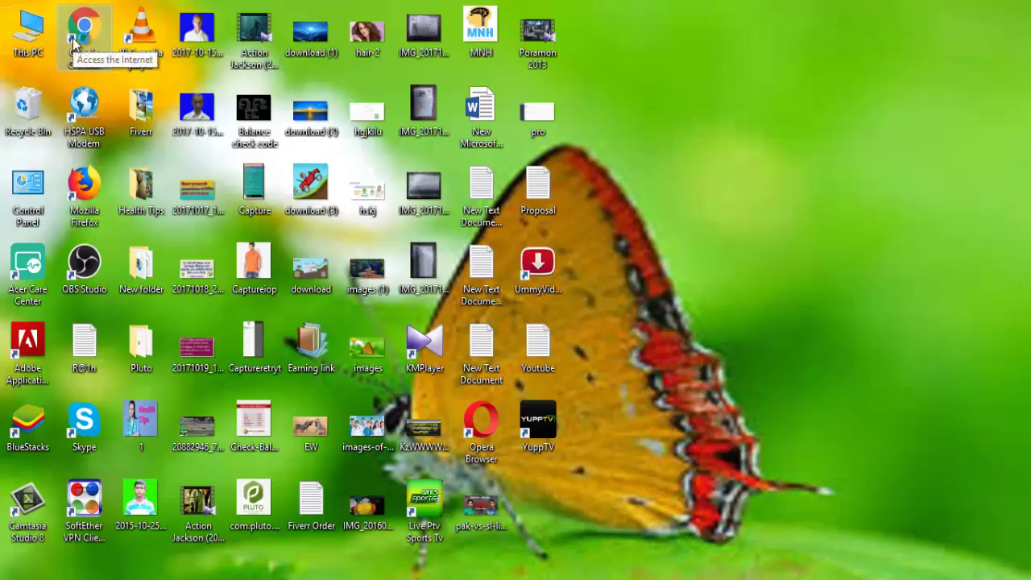
- Launch Chrome and load payza.com, landing on the Payza Bangladesh homepage
{"action": "double_click", "coordinate": [73, 42]}
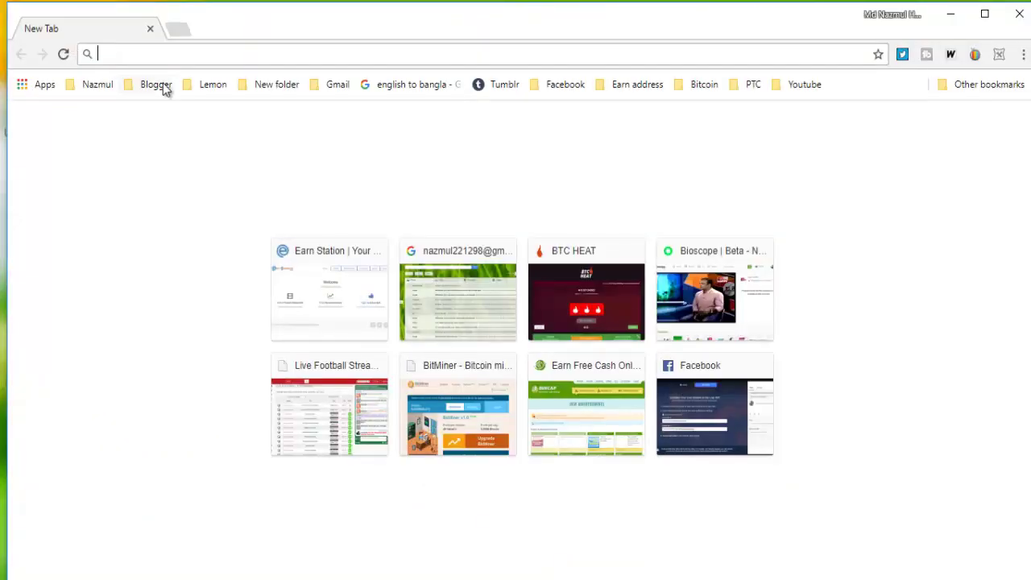
{"action": "left_click", "coordinate": [151, 55]}
{"action": "type", "text": "p"}
{"action": "type", "text": "ayza.com"}
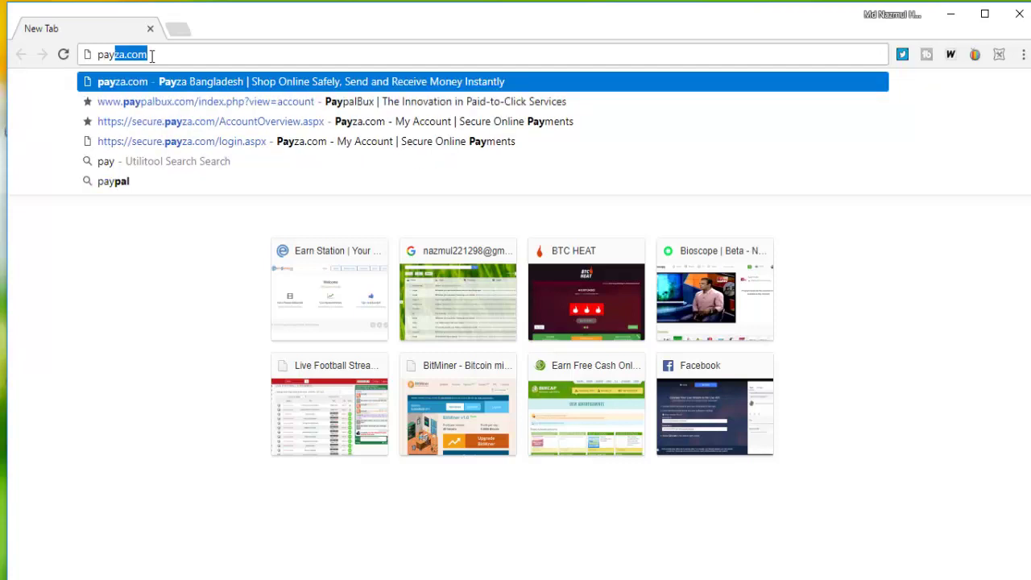
{"action": "key", "text": "Return"}
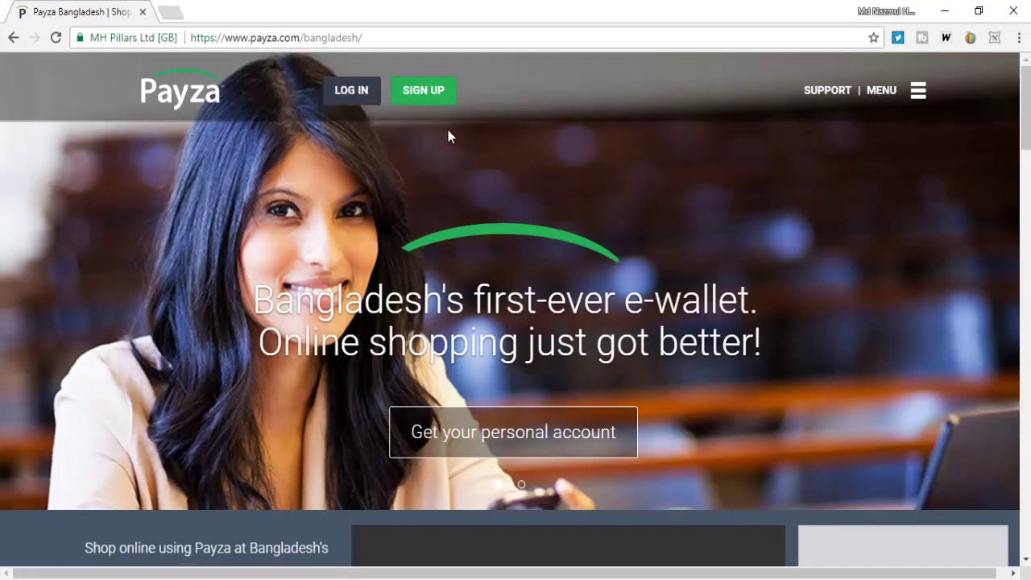
- Go to the SIGN UP page and scroll through the Personal versus Business account comparison
{"action": "left_click", "coordinate": [436, 99]}
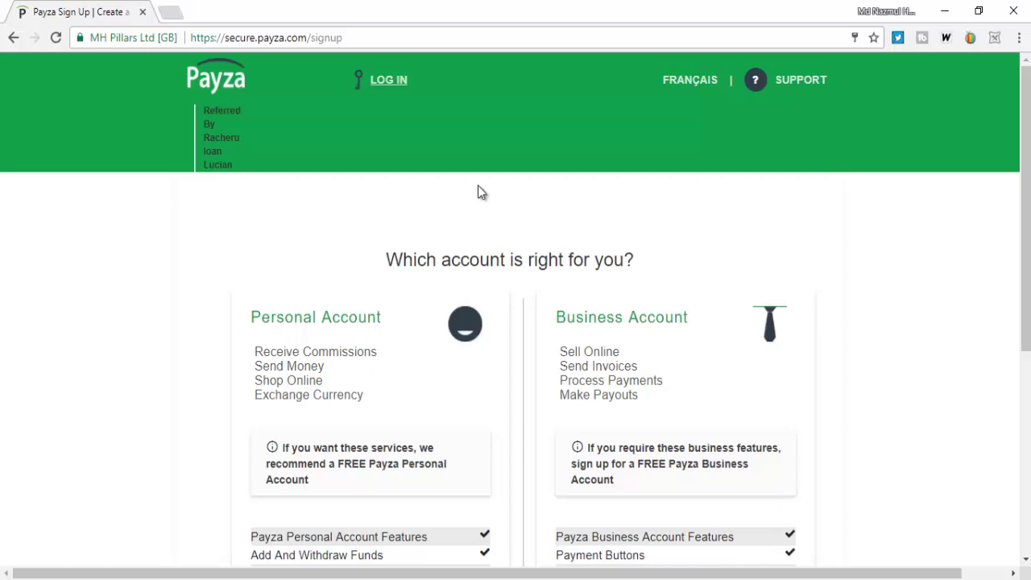
{"action": "scroll", "coordinate": [463, 169], "scroll_direction": "down", "scroll_amount": 4}
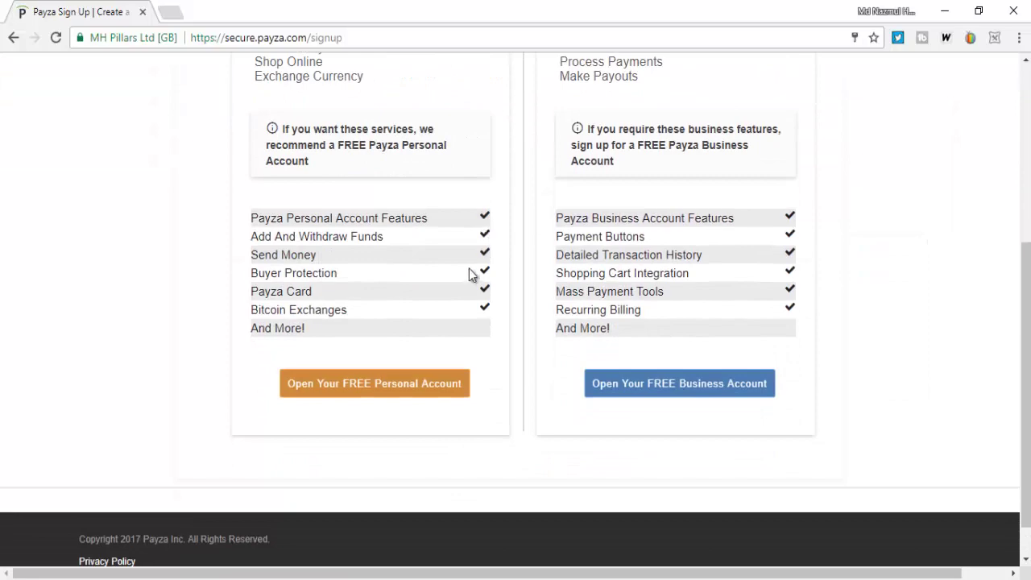
{"action": "scroll", "coordinate": [470, 274], "scroll_direction": "up", "scroll_amount": 2}
{"action": "scroll", "coordinate": [465, 276], "scroll_direction": "down", "scroll_amount": 1}
{"action": "scroll", "coordinate": [465, 276], "scroll_direction": "down", "scroll_amount": 1}
{"action": "scroll", "coordinate": [520, 375], "scroll_direction": "up", "scroll_amount": 3}
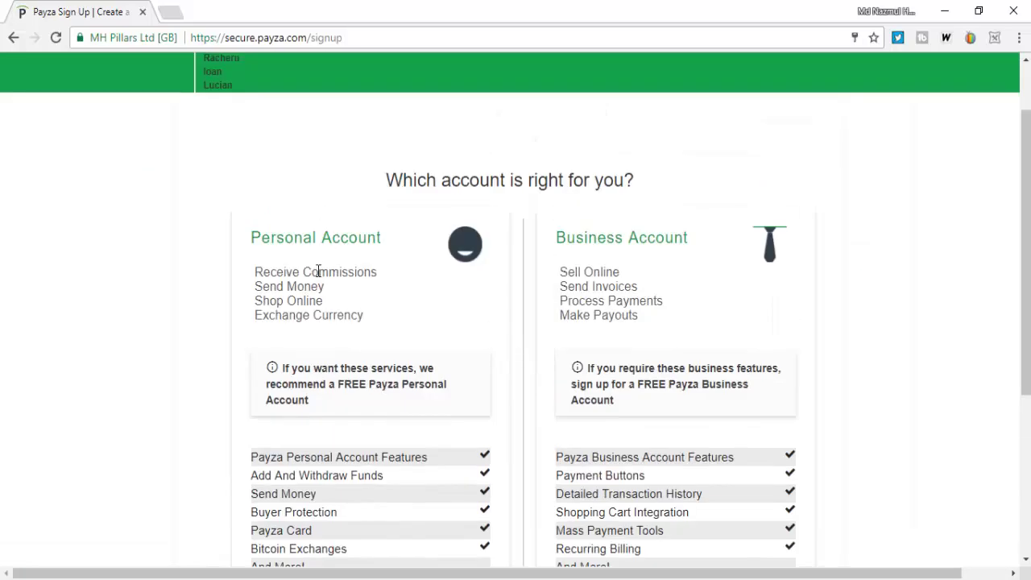
{"action": "scroll", "coordinate": [318, 271], "scroll_direction": "down", "scroll_amount": 1}
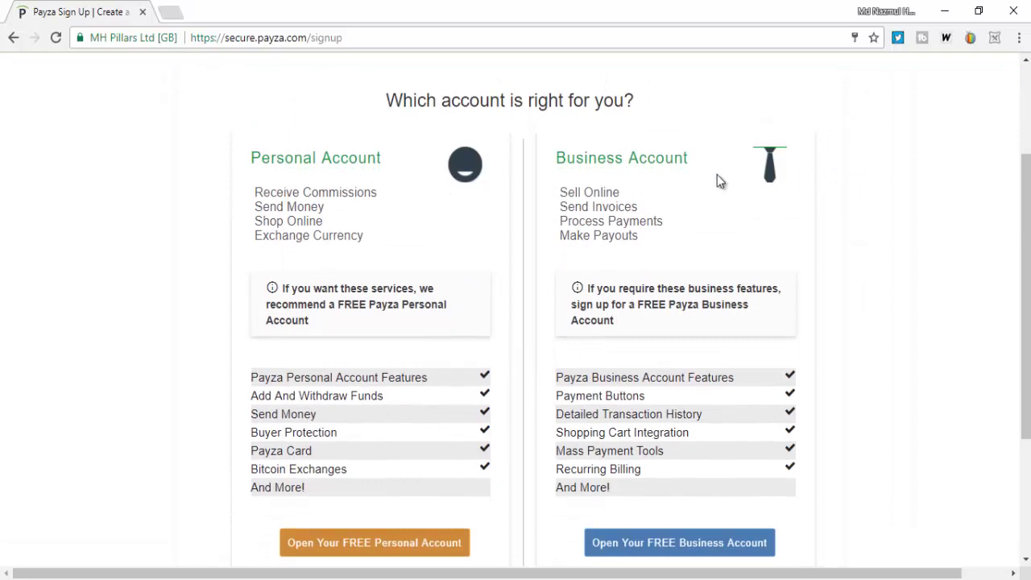
{"action": "scroll", "coordinate": [452, 196], "scroll_direction": "down", "scroll_amount": 2}
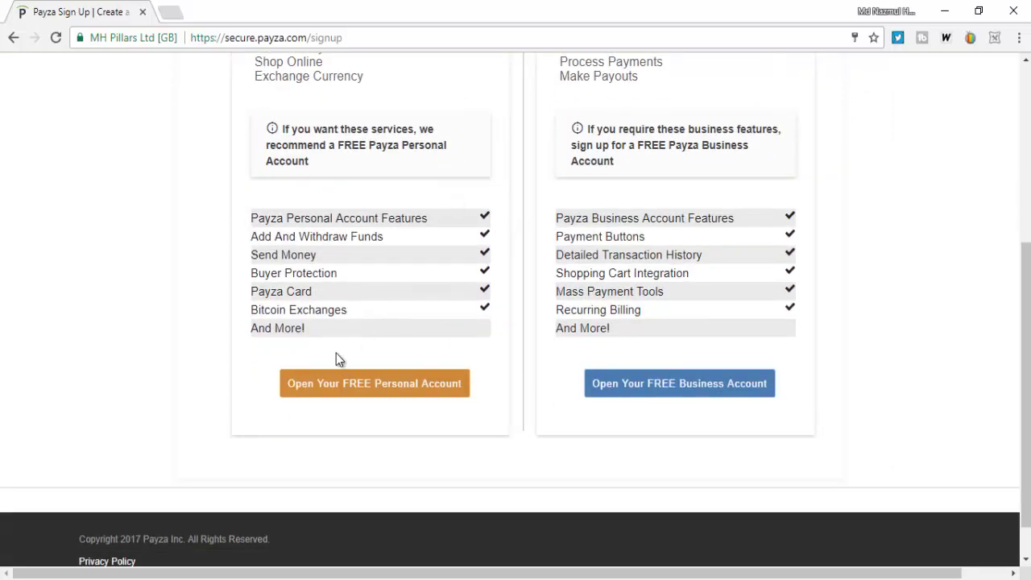
- Start a free Personal account signup with country Bangladesh and salutation Mr
{"action": "left_click", "coordinate": [425, 384]}
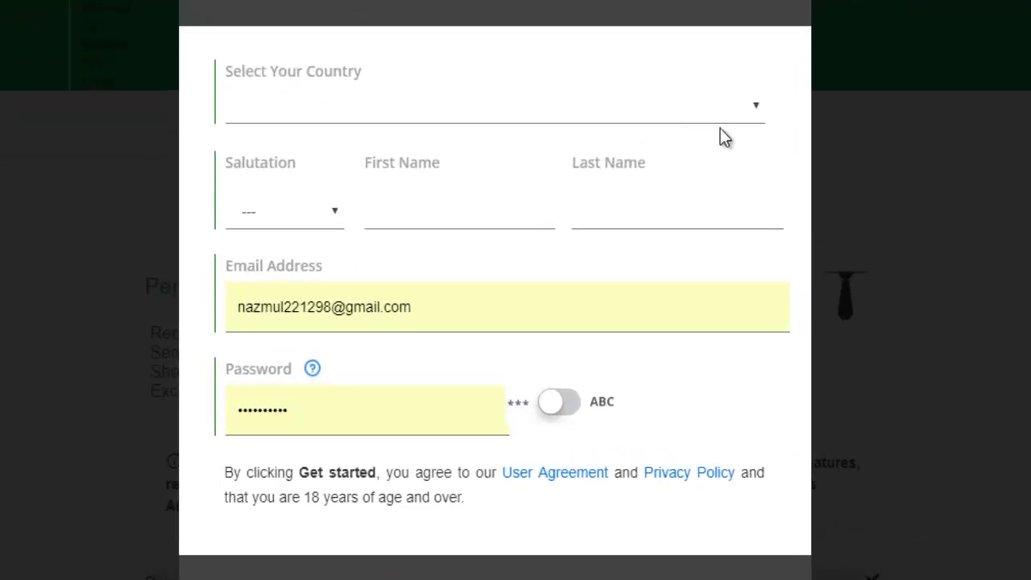
{"action": "left_click", "coordinate": [758, 107]}
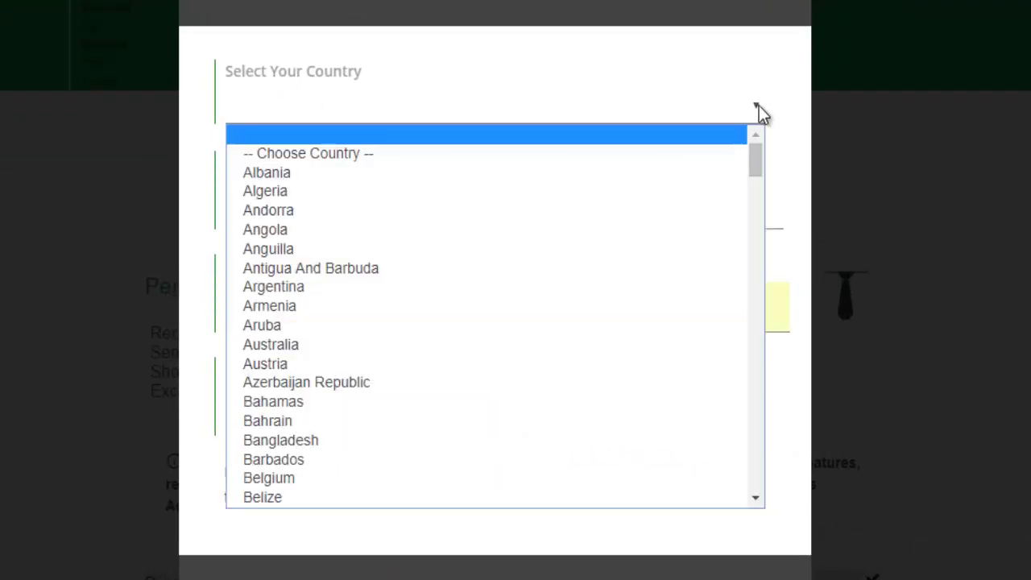
{"action": "left_click", "coordinate": [445, 442]}
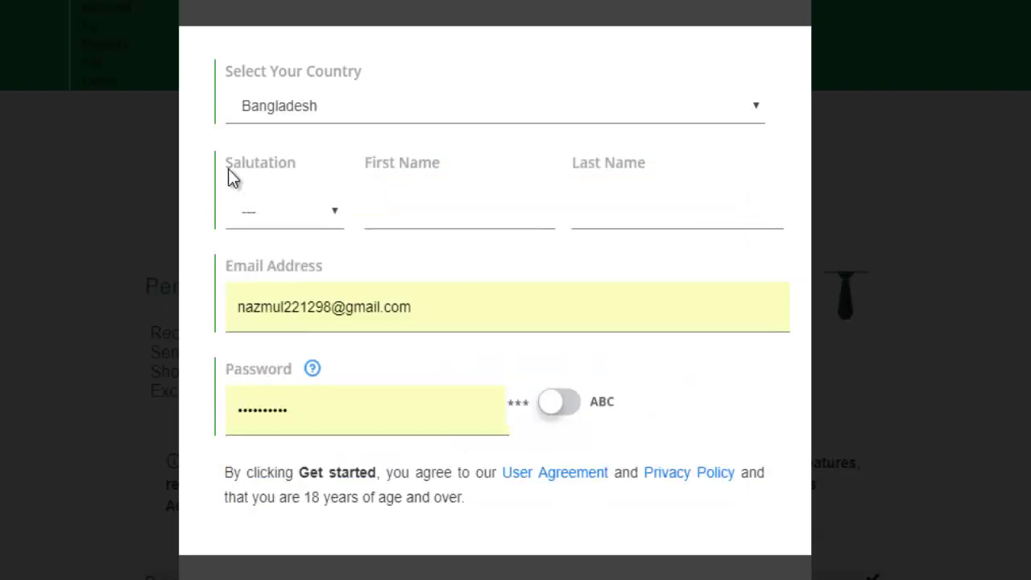
{"action": "left_click", "coordinate": [332, 216]}
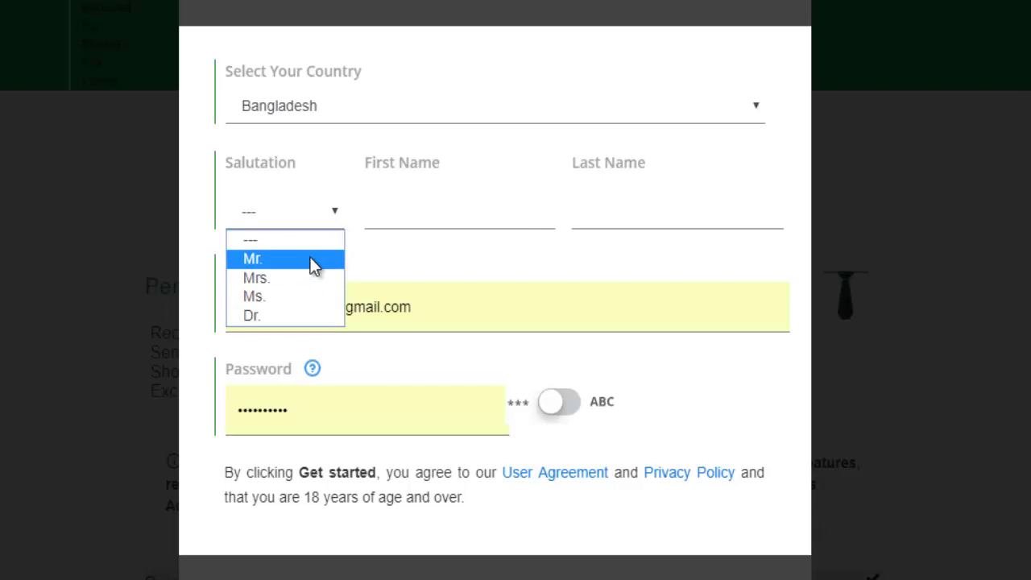
{"action": "left_click", "coordinate": [310, 258]}
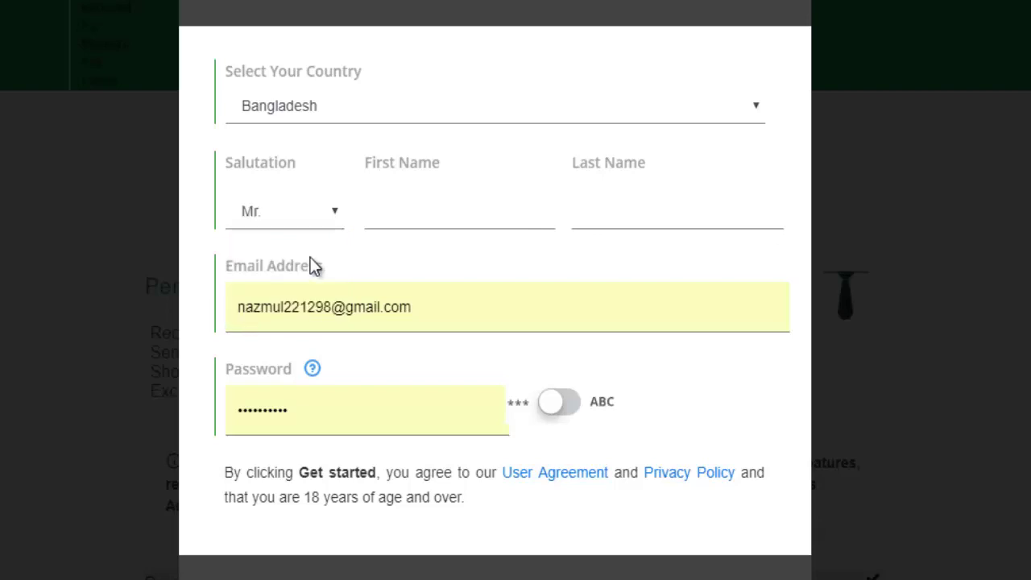
- Check the ID card photo for the name details, then return to the First Name field
{"action": "left_click", "coordinate": [398, 208]}
{"action": "key", "text": "alt+Tab"}
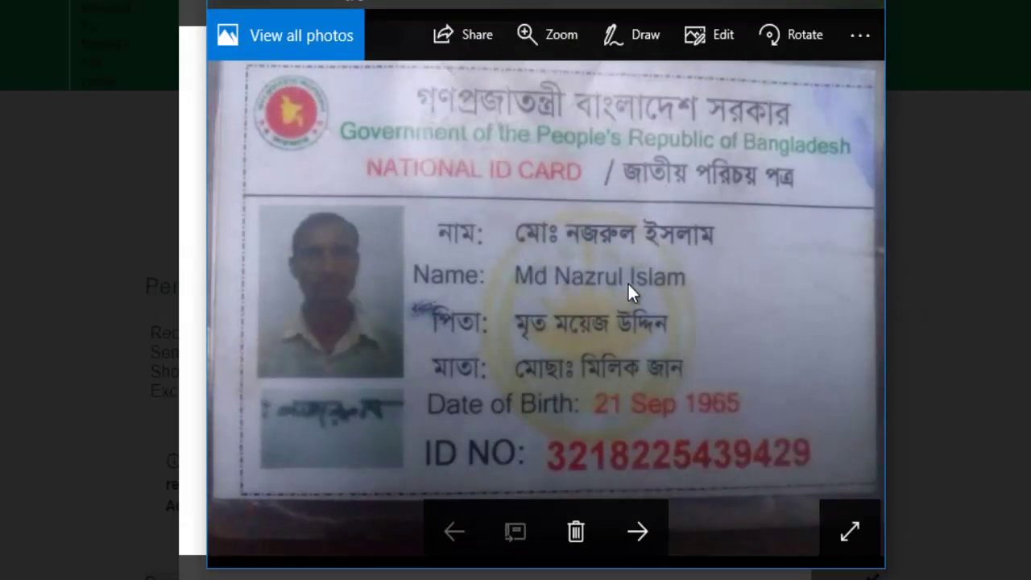
{"action": "left_click", "coordinate": [760, 6]}
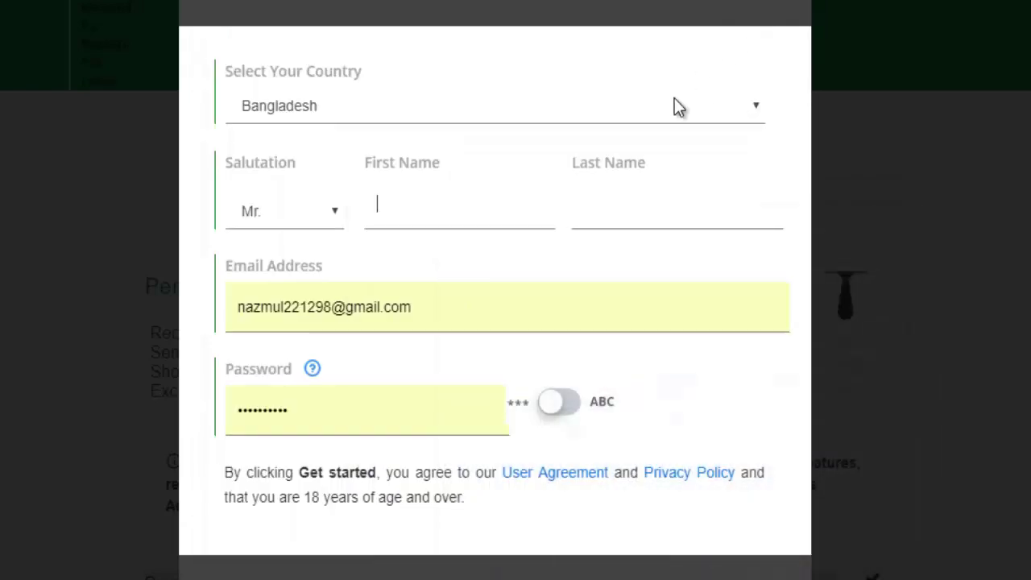
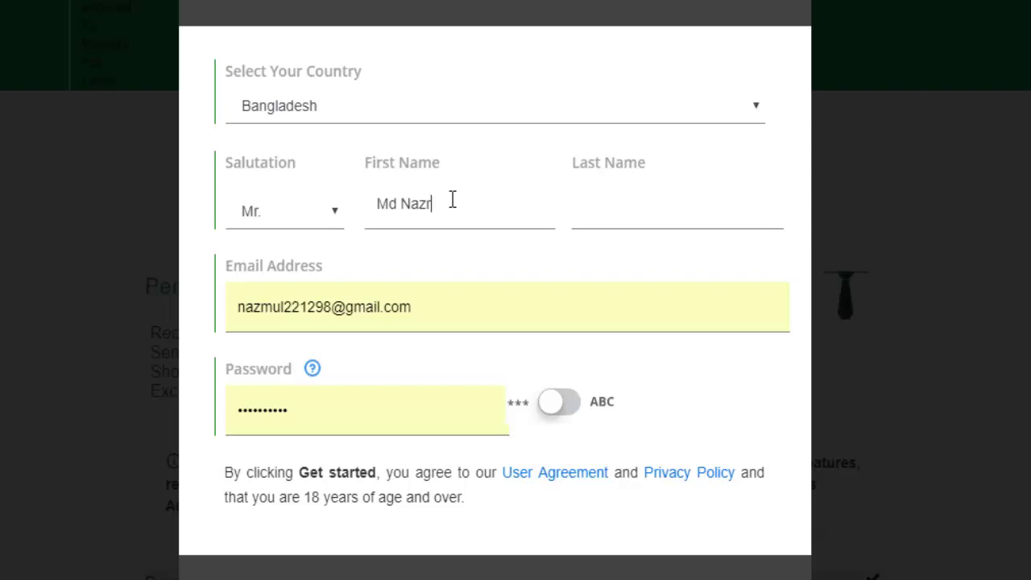
- Enter the account holder's first name, fixing typos, and surname, then select the prefilled e-mail
{"action": "left_click", "coordinate": [616, 215]}
{"action": "left_click", "coordinate": [454, 301]}
{"action": "left_click_drag", "start_coordinate": [454, 301], "coordinate": [219, 315]}
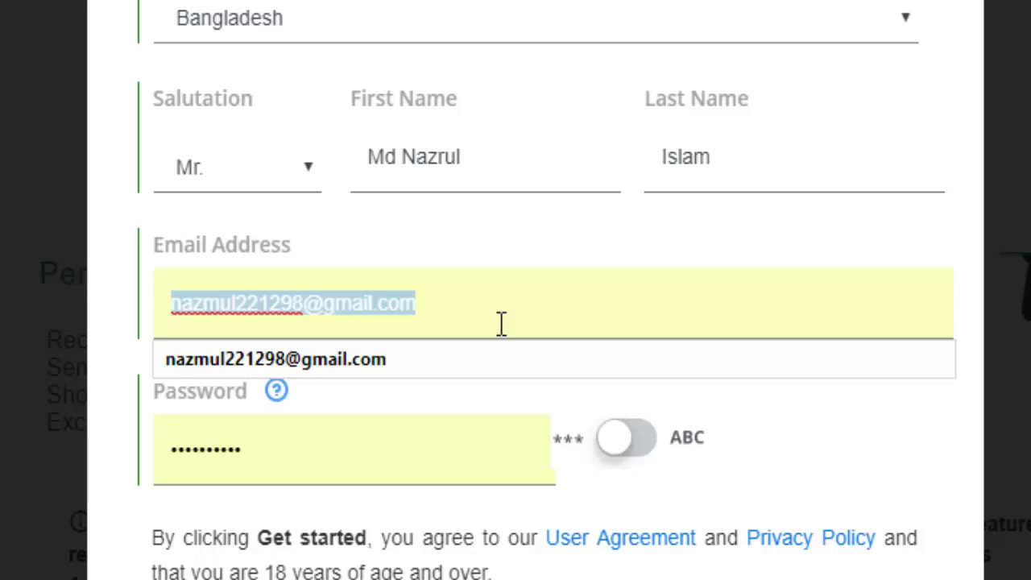
- Clear the old address from the Email Address field and dismiss the autofill suggestion
{"action": "left_click", "coordinate": [501, 322]}
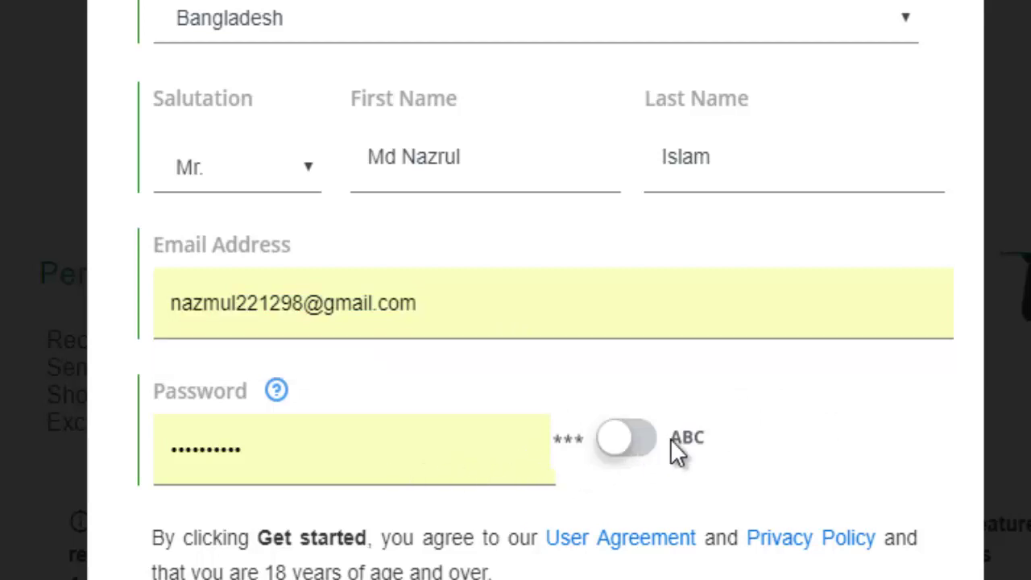
{"action": "double_click", "coordinate": [539, 481]}
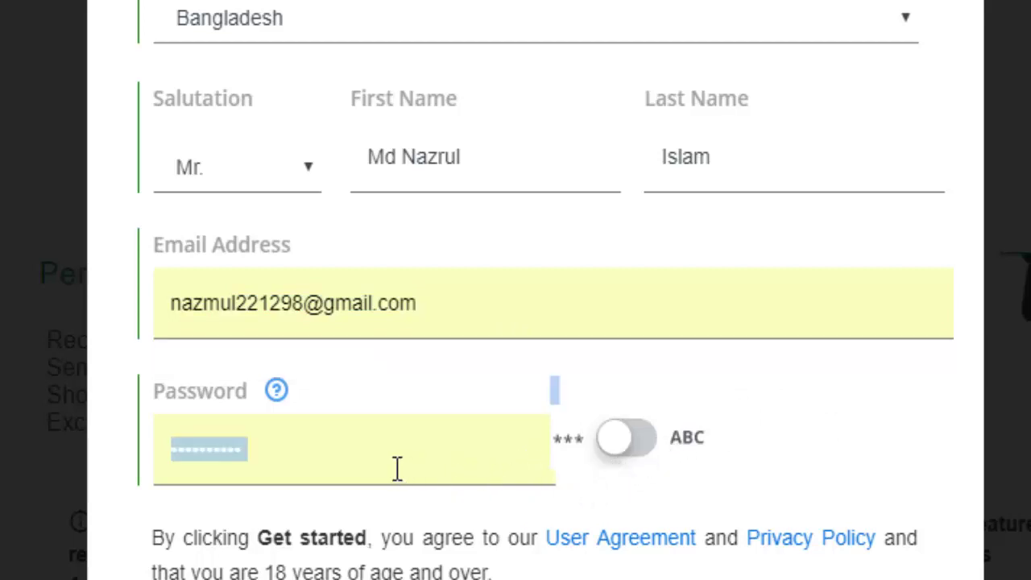
{"action": "left_click", "coordinate": [473, 292]}
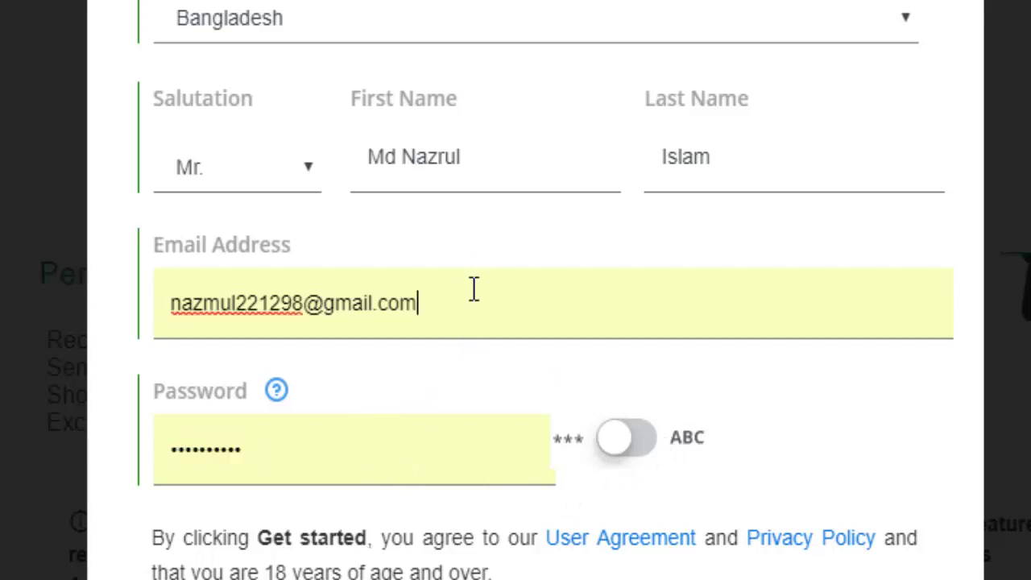
{"action": "left_click_drag", "start_coordinate": [477, 301], "coordinate": [93, 310]}
{"action": "key", "text": "BackSpace"}
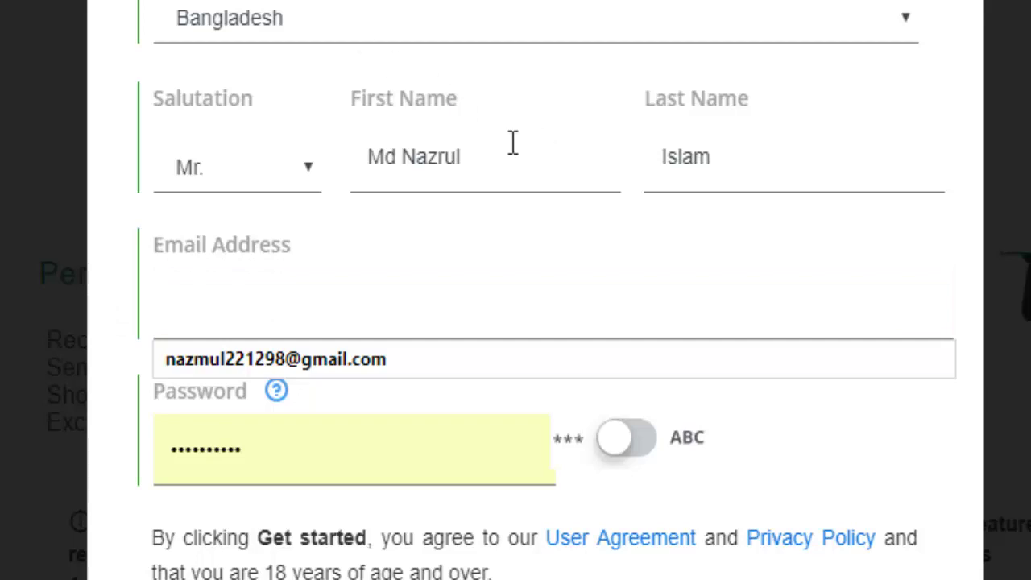
{"action": "key", "text": "Escape"}
- Type a new entry into the empty e-mail field and review it
{"action": "left_click_drag", "start_coordinate": [492, 157], "coordinate": [405, 157]}
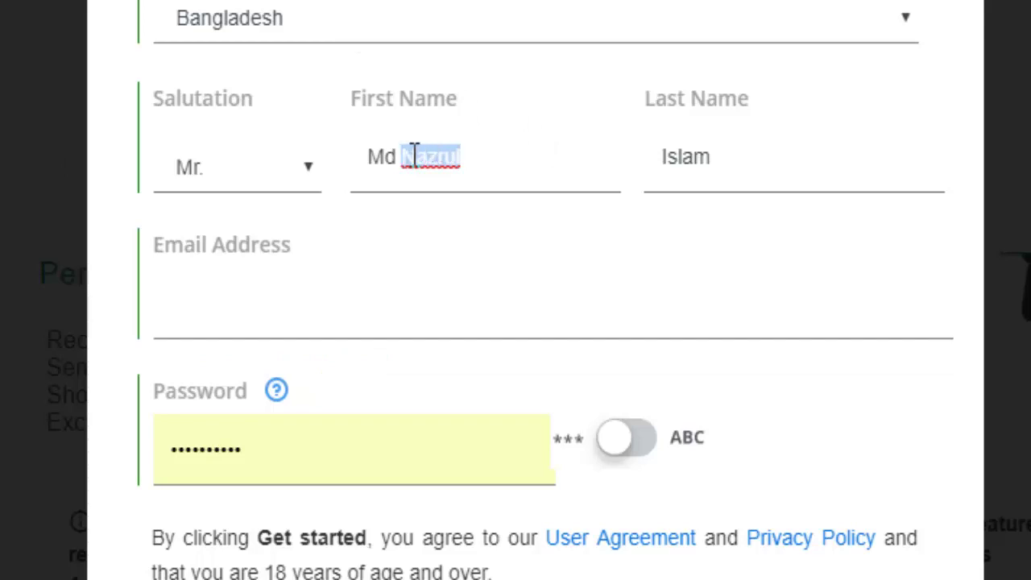
{"action": "left_click", "coordinate": [311, 309]}
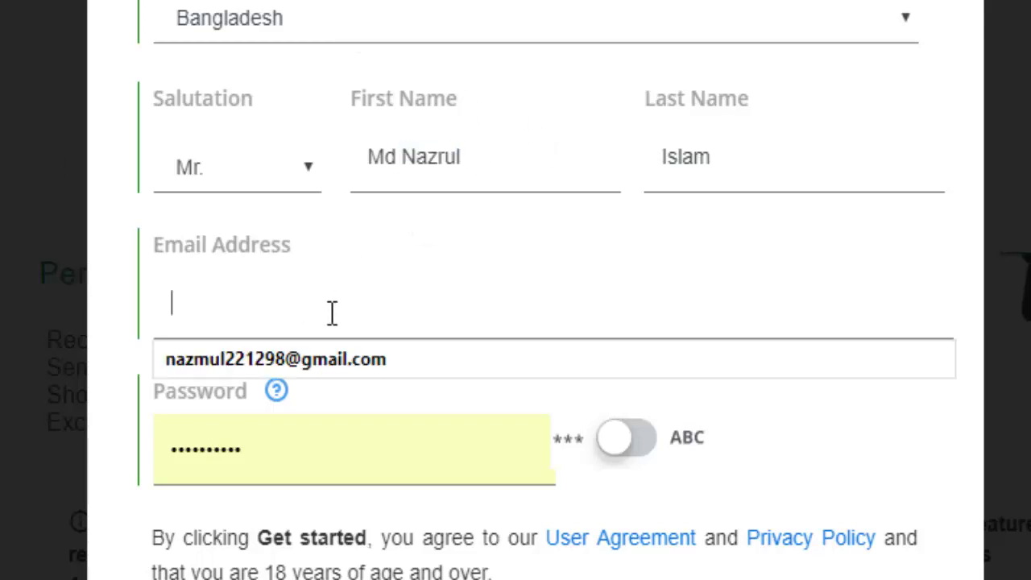
{"action": "type", "text": "Nazrul"}
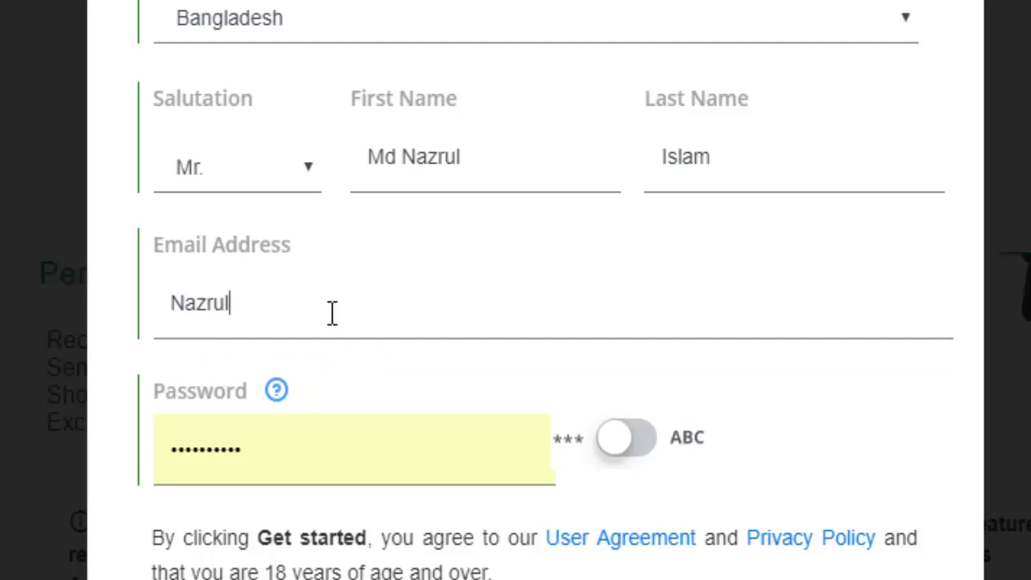
{"action": "type", "text": "12345"}
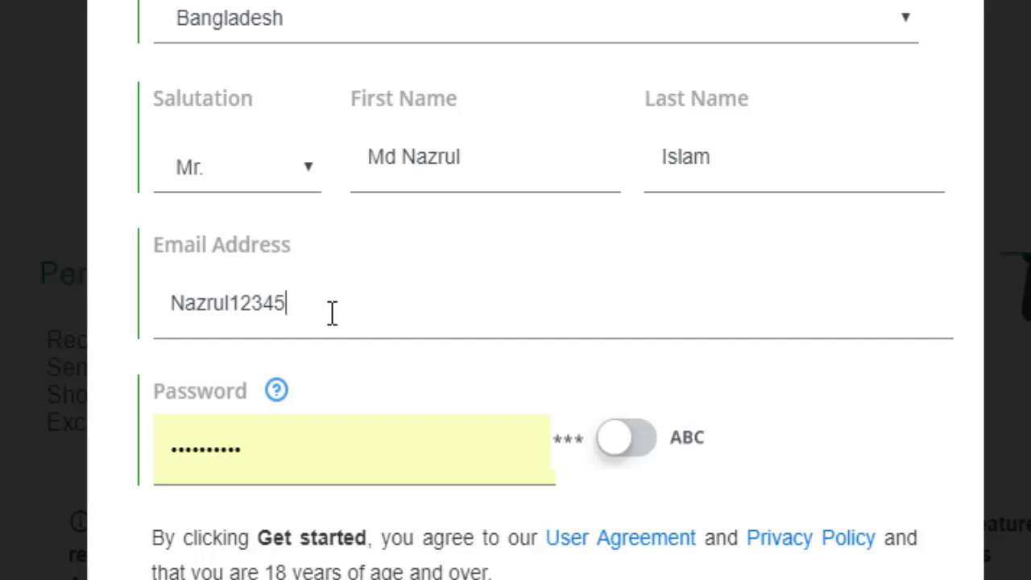
{"action": "type", "text": "@#"}
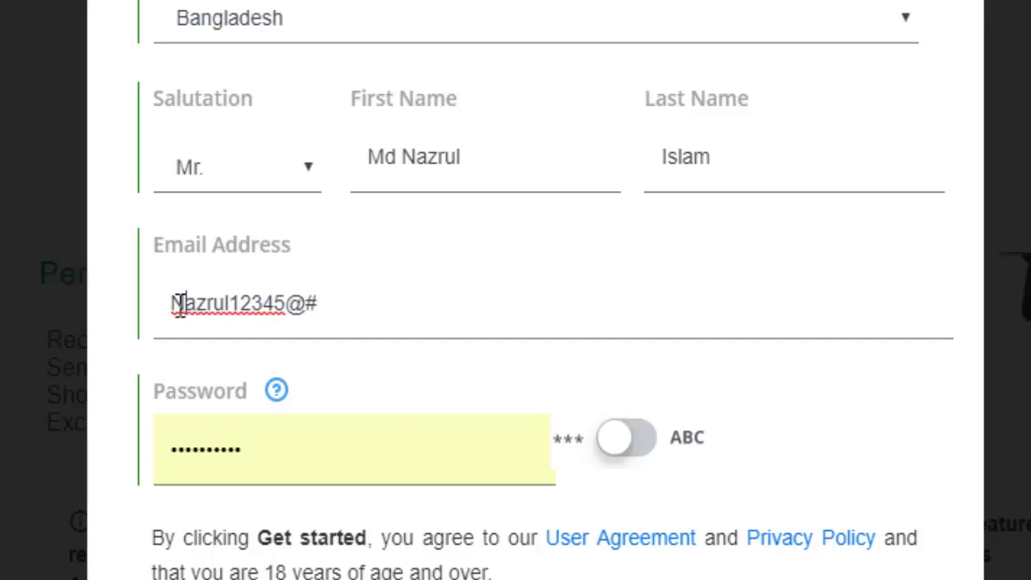
{"action": "left_click_drag", "start_coordinate": [186, 301], "coordinate": [172, 302]}
{"action": "left_click", "coordinate": [334, 303]}
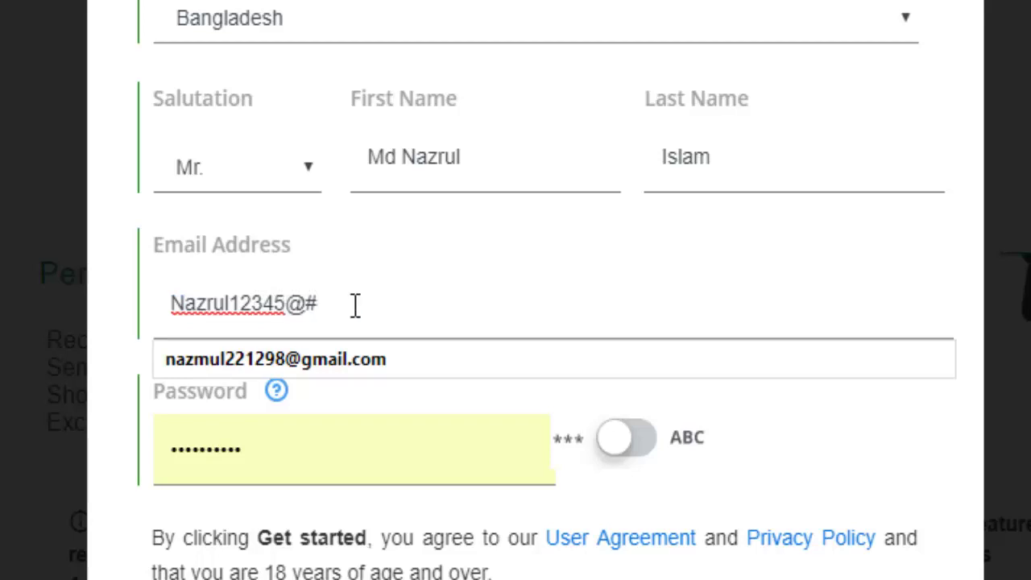
{"action": "left_click_drag", "start_coordinate": [316, 303], "coordinate": [184, 303]}
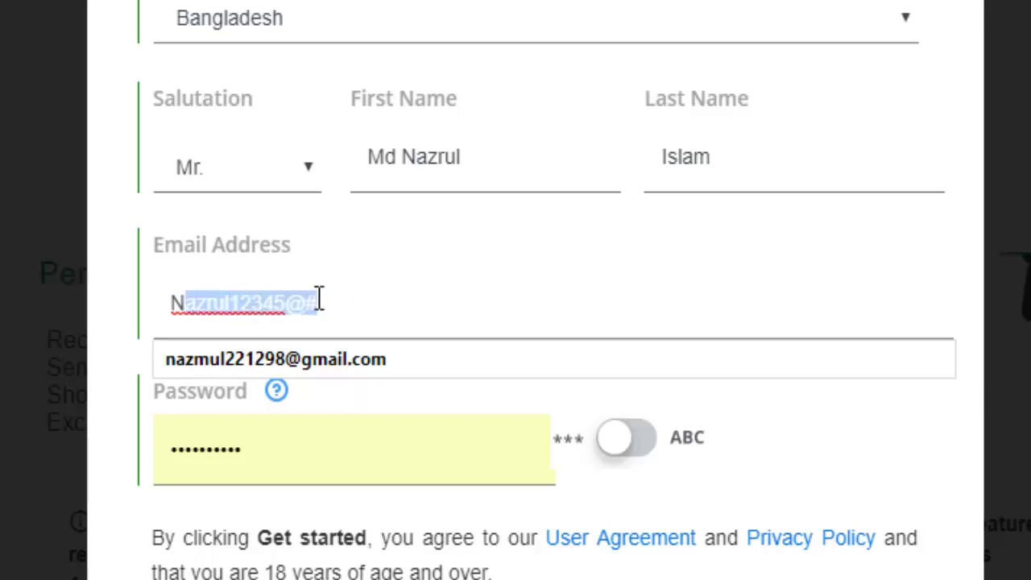
{"action": "left_click", "coordinate": [491, 297]}
{"action": "scroll", "coordinate": [479, 292], "scroll_direction": "down", "scroll_amount": 4}
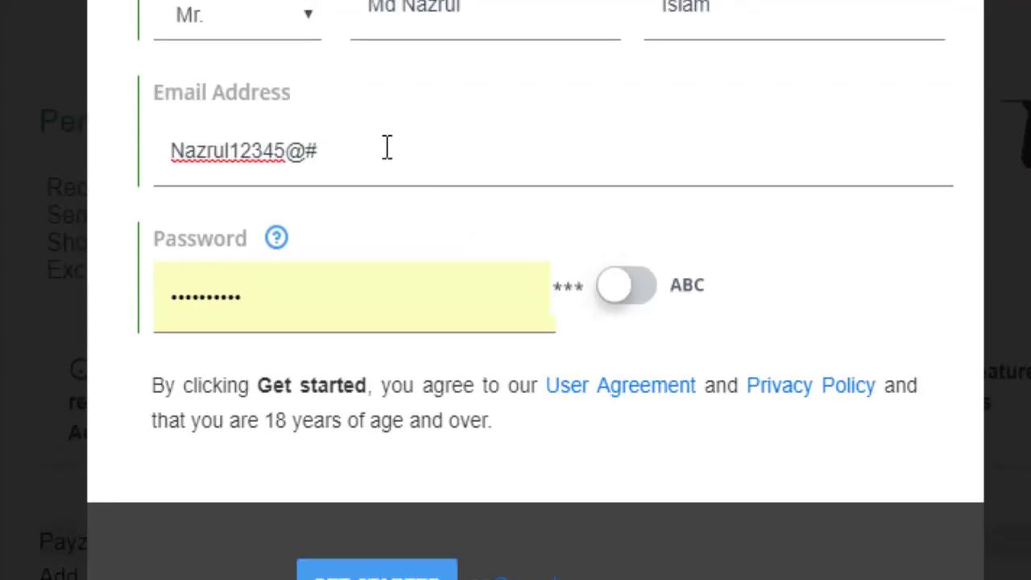
- Replace the e-mail entry with the browser's saved address suggestion
{"action": "left_click_drag", "start_coordinate": [387, 149], "coordinate": [87, 171]}
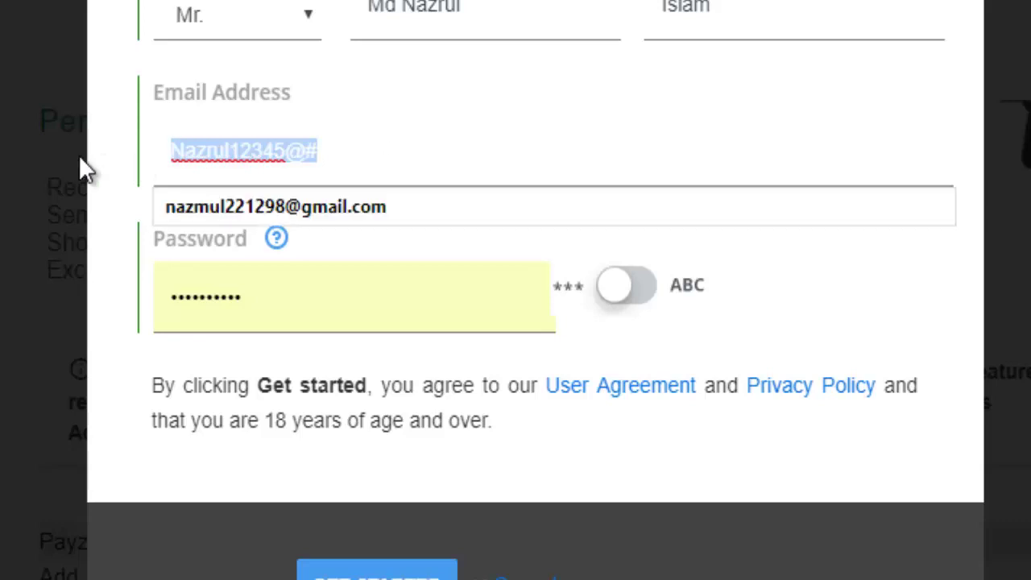
{"action": "type", "text": "n"}
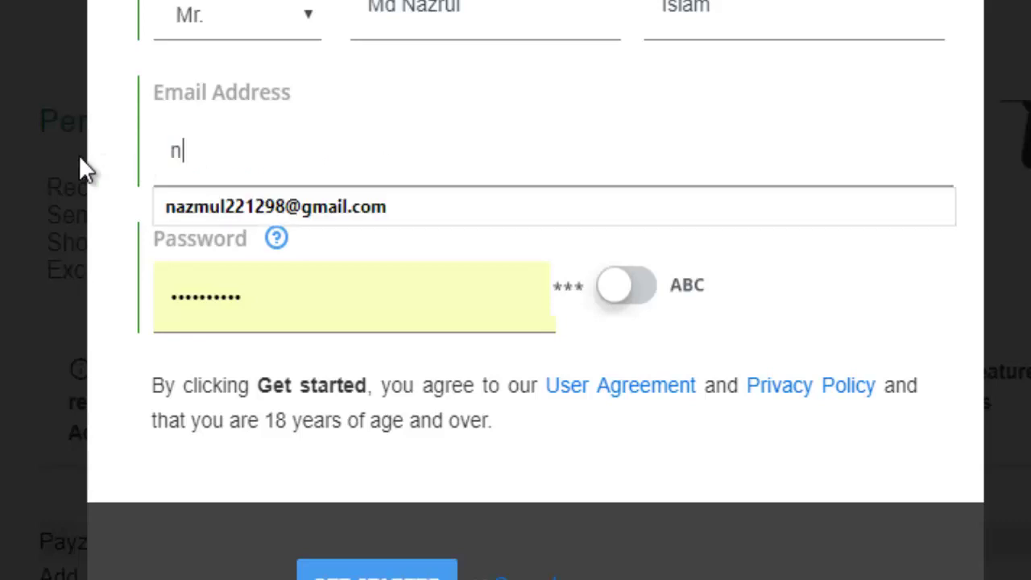
{"action": "type", "text": "a"}
{"action": "left_click", "coordinate": [264, 221]}
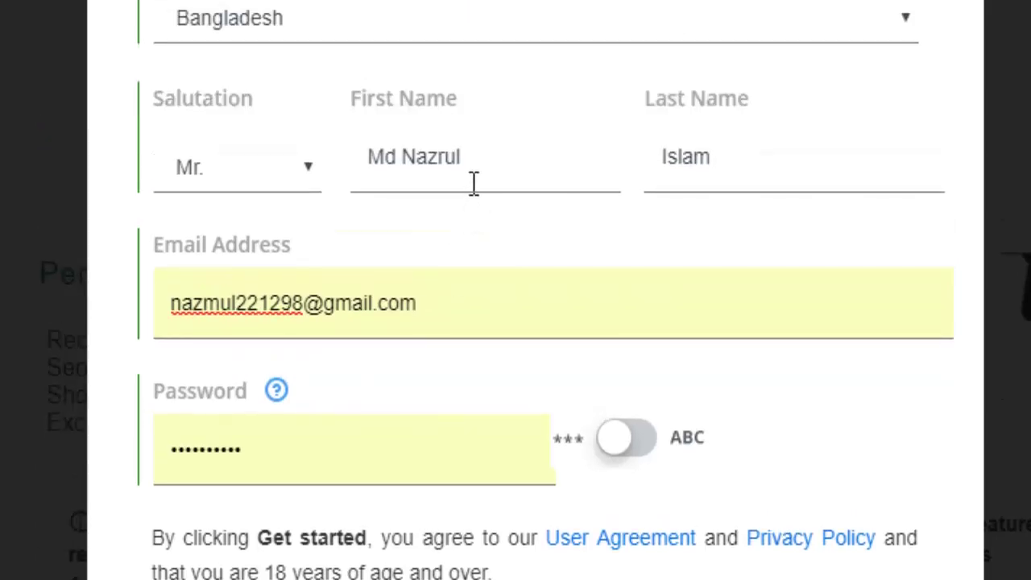
- Submit the form with GET STARTED and see the address-already-registered error
{"action": "scroll", "coordinate": [472, 241], "scroll_direction": "down", "scroll_amount": 3}
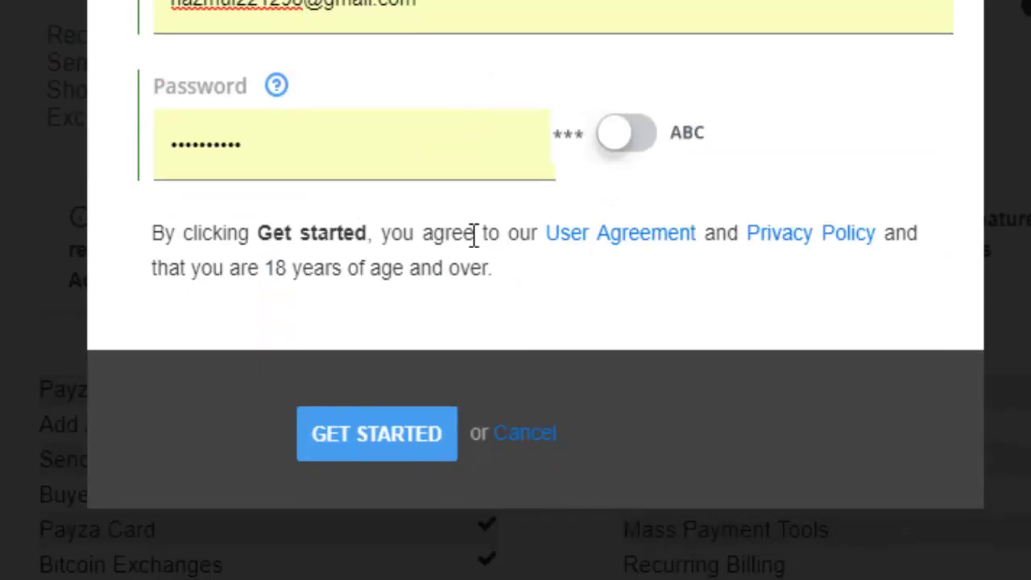
{"action": "scroll", "coordinate": [476, 242], "scroll_direction": "down", "scroll_amount": 2}
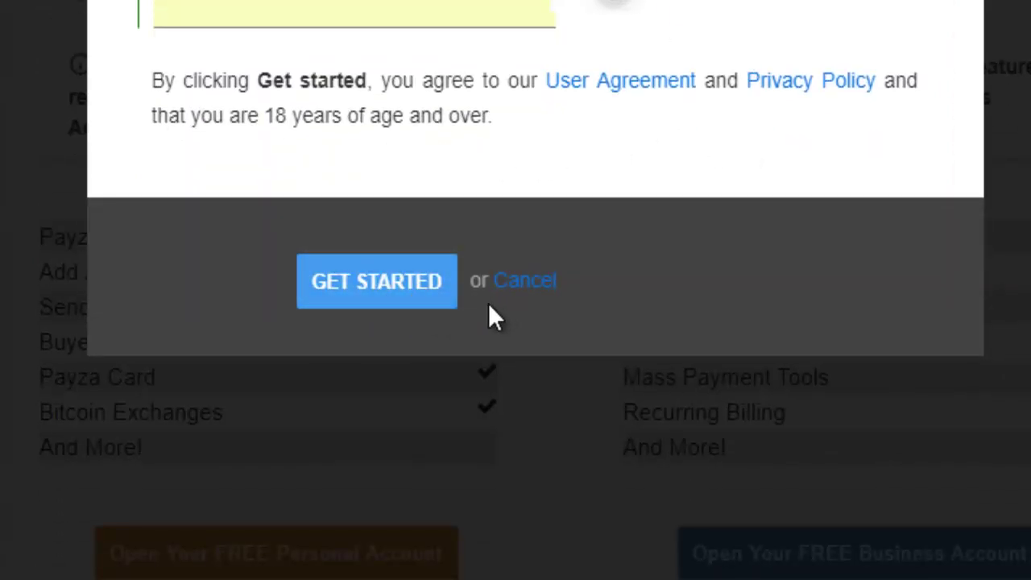
{"action": "left_click", "coordinate": [426, 302]}
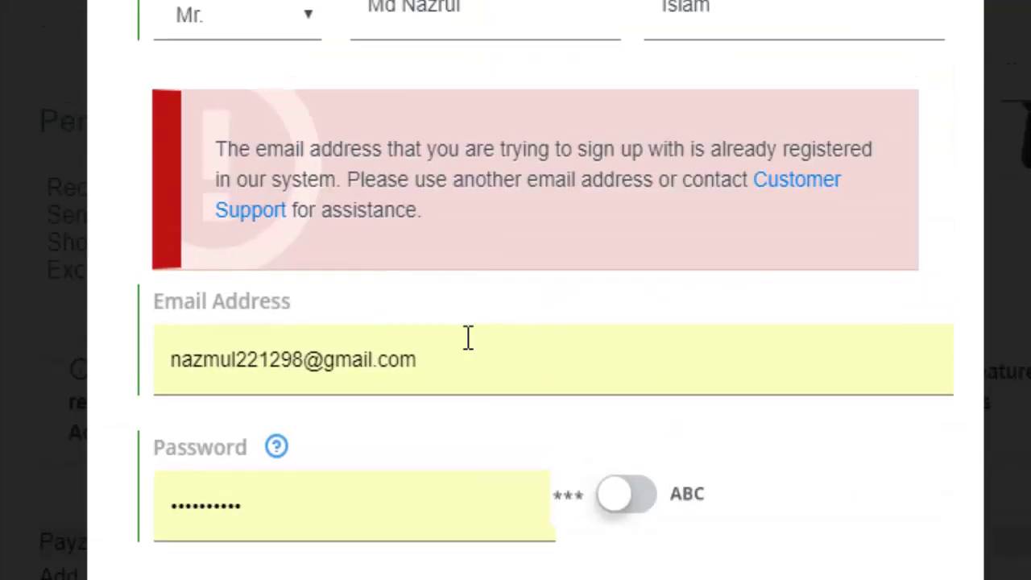
{"action": "scroll", "coordinate": [468, 338], "scroll_direction": "up", "scroll_amount": 2}
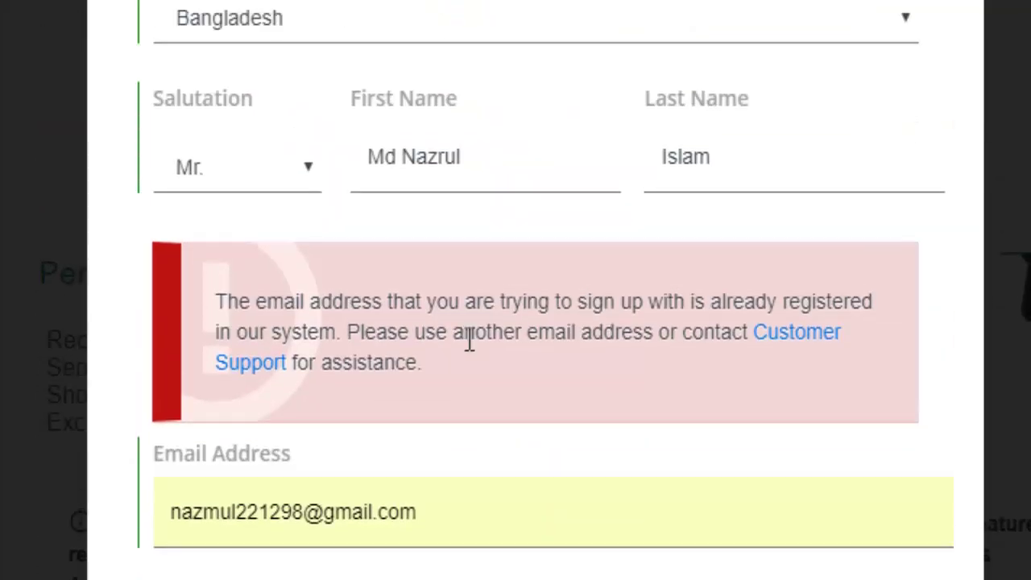
{"action": "scroll", "coordinate": [471, 338], "scroll_direction": "down", "scroll_amount": 2}
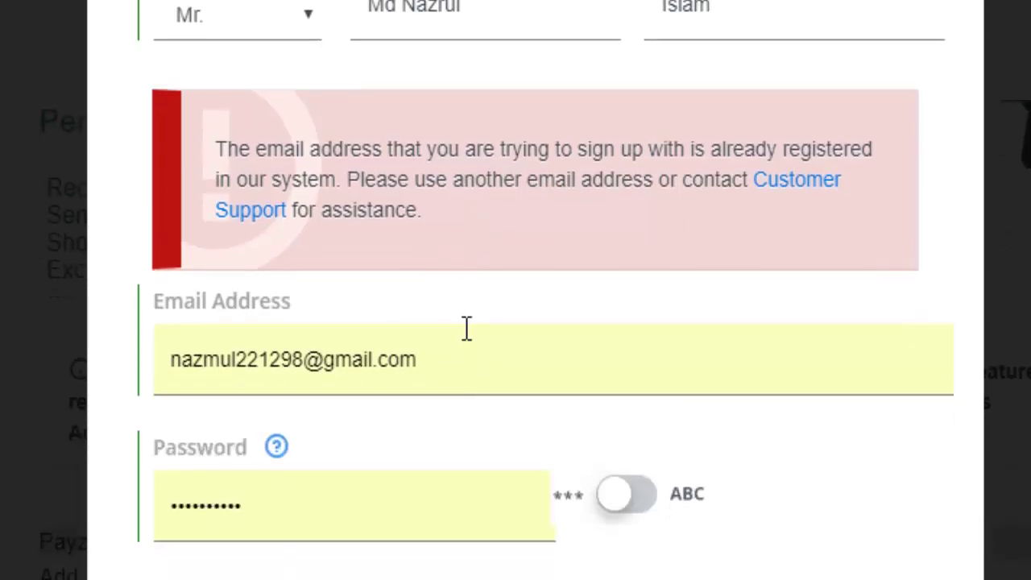
{"action": "scroll", "coordinate": [766, 242], "scroll_direction": "down", "scroll_amount": 6}
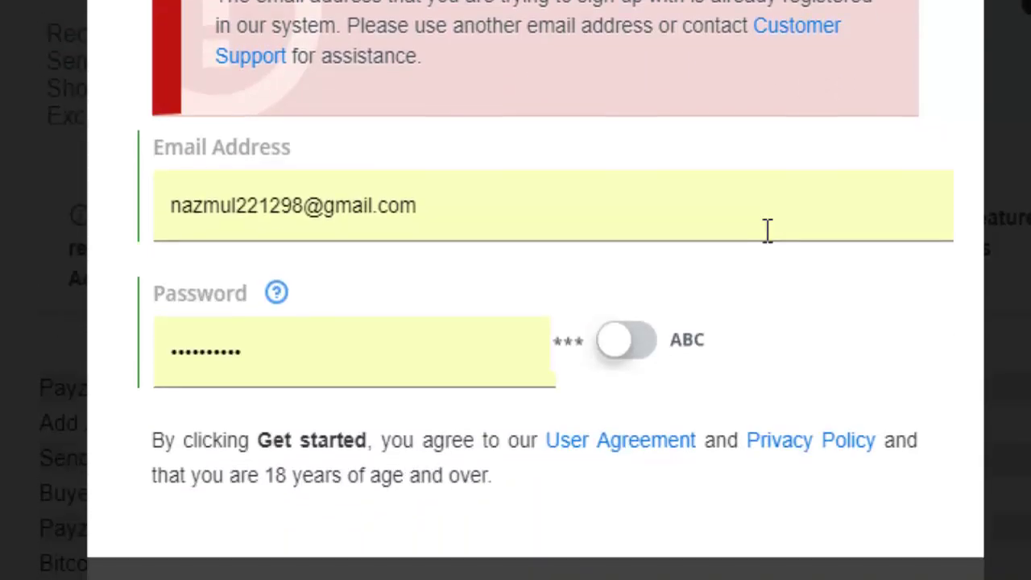
- Cancel the signup form to return to the Personal or Business account choice
{"action": "left_click", "coordinate": [525, 332]}
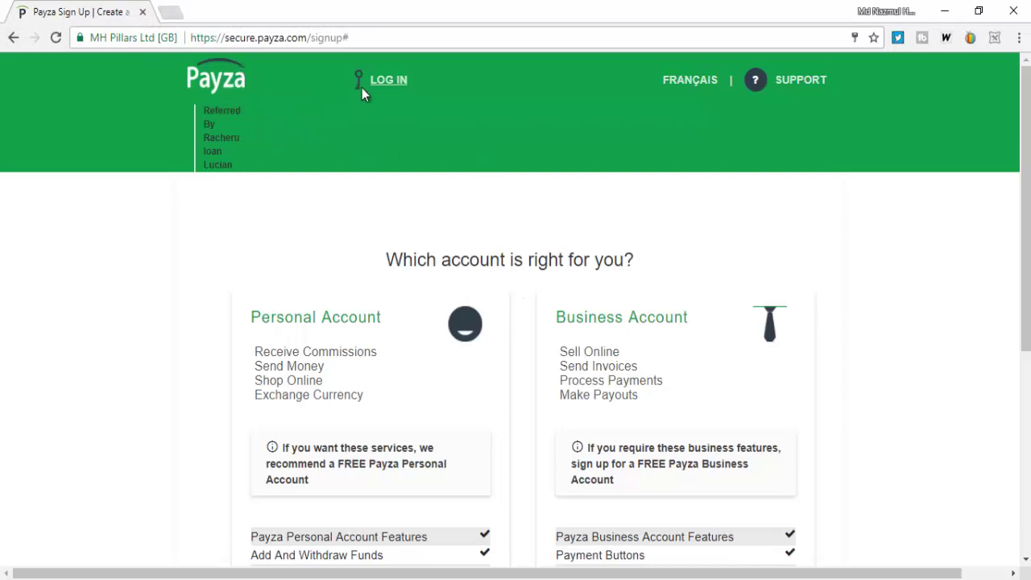
- Log in with the saved username, pass the reCAPTCHA check, and reach the account overview
{"action": "left_click", "coordinate": [385, 87]}
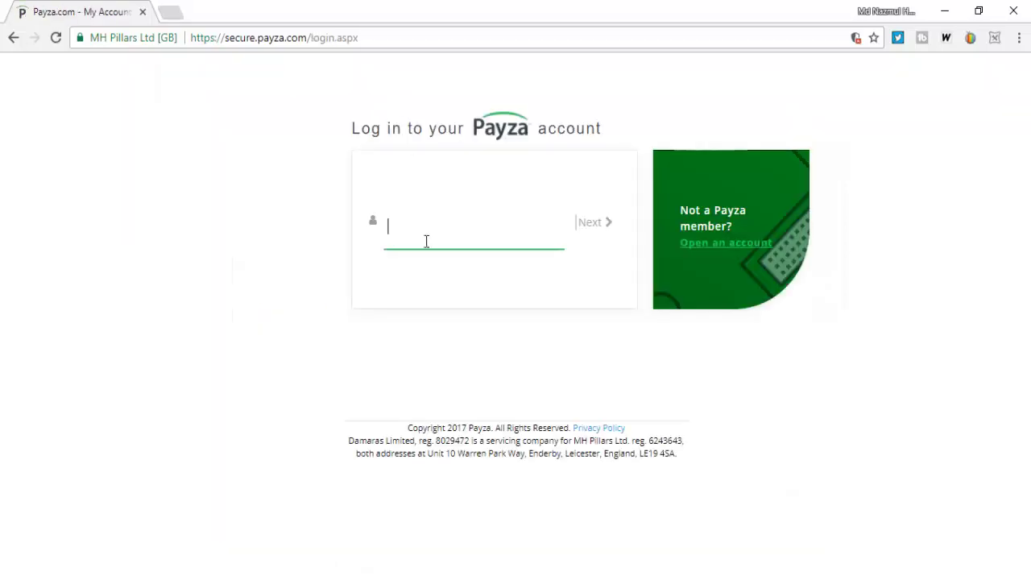
{"action": "type", "text": "na"}
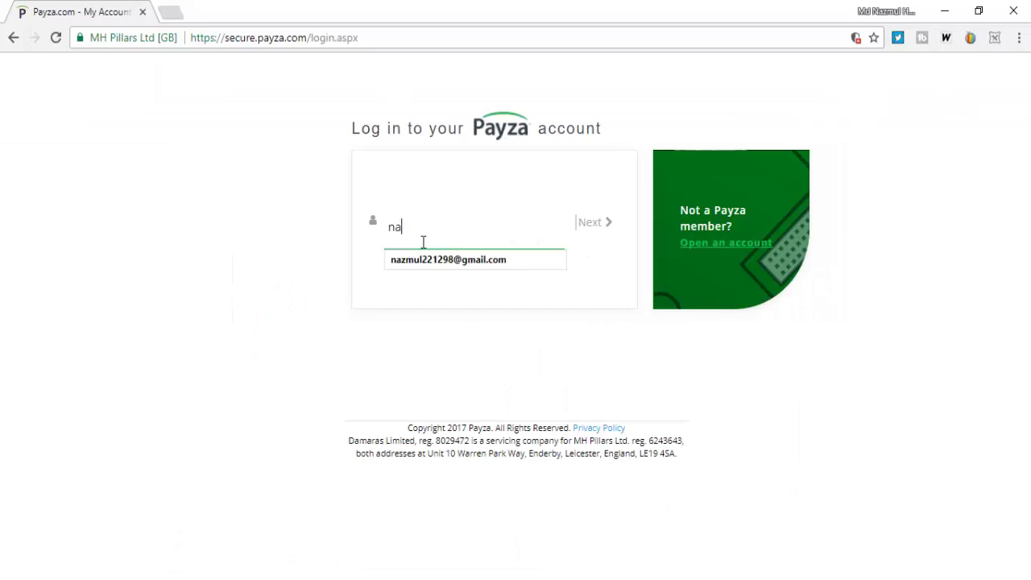
{"action": "left_click", "coordinate": [513, 262]}
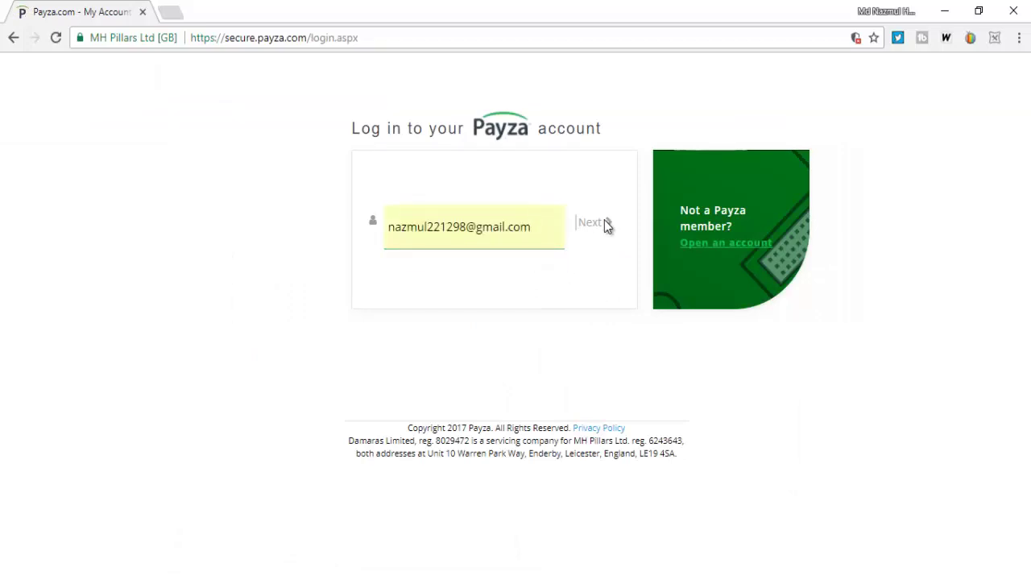
{"action": "left_click", "coordinate": [601, 226]}
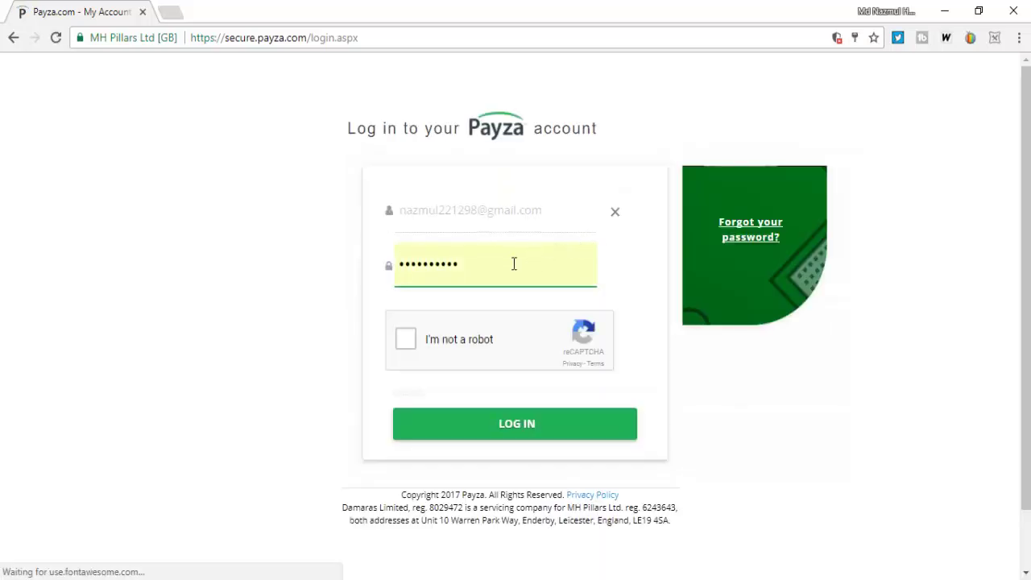
{"action": "left_click", "coordinate": [406, 339]}
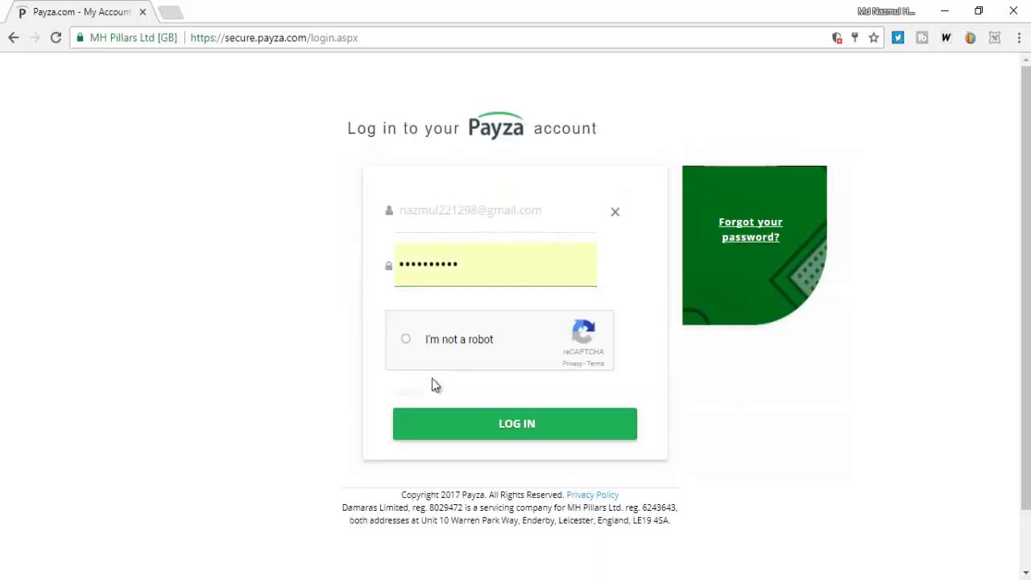
{"action": "left_click", "coordinate": [486, 427]}
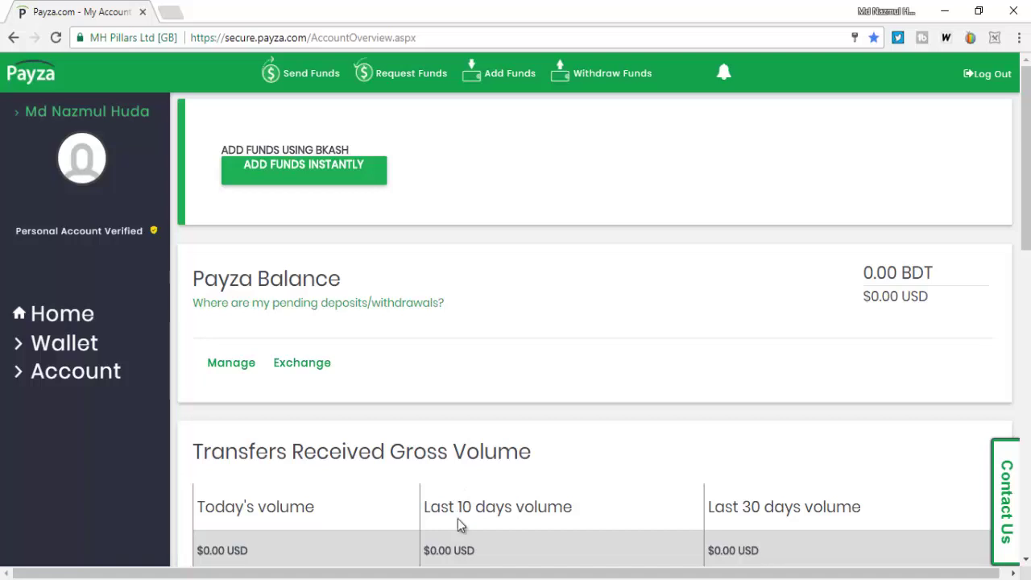
- Expand the Account and Wallet sections in the sidebar to list their pages
{"action": "scroll", "coordinate": [458, 523], "scroll_direction": "down", "scroll_amount": 1}
{"action": "scroll", "coordinate": [458, 522], "scroll_direction": "up", "scroll_amount": 1}
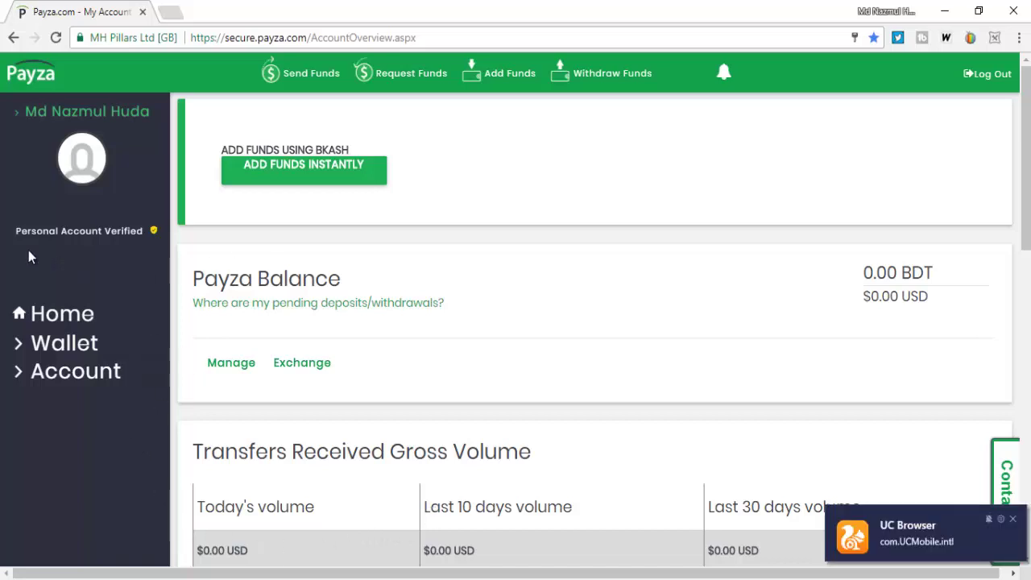
{"action": "left_click_drag", "start_coordinate": [23, 250], "coordinate": [140, 241]}
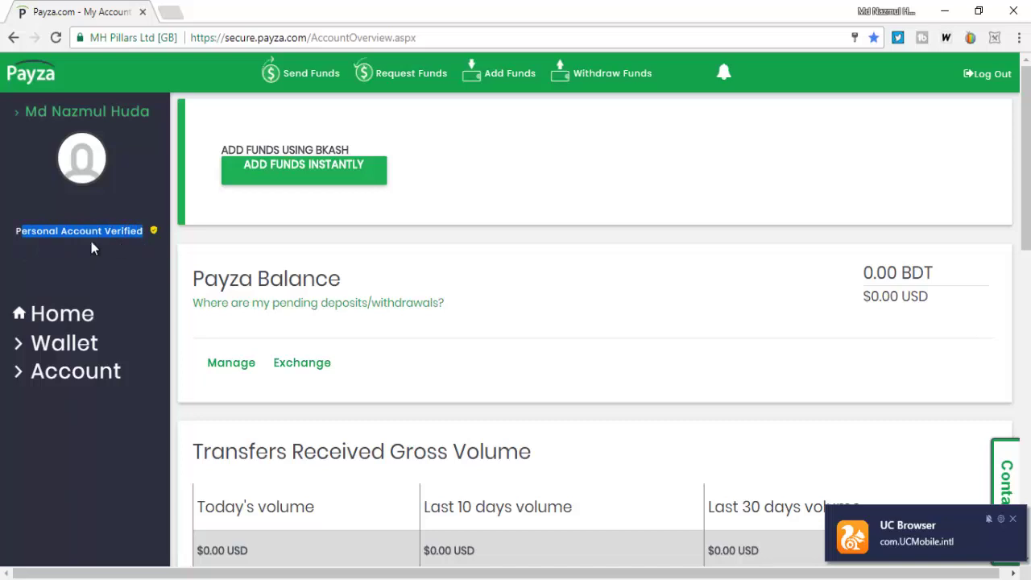
{"action": "left_click", "coordinate": [101, 371]}
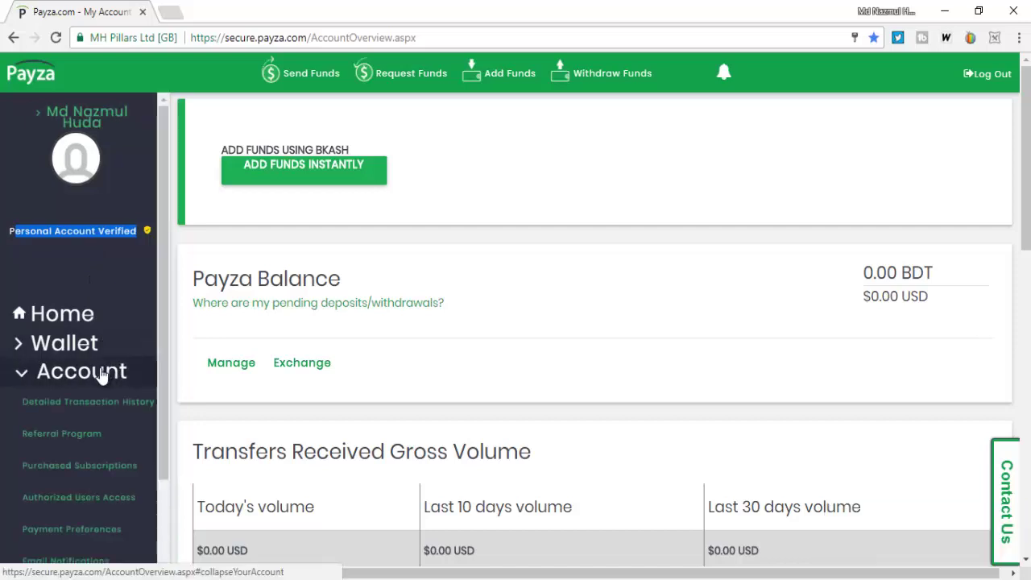
{"action": "scroll", "coordinate": [104, 400], "scroll_direction": "down", "scroll_amount": 2}
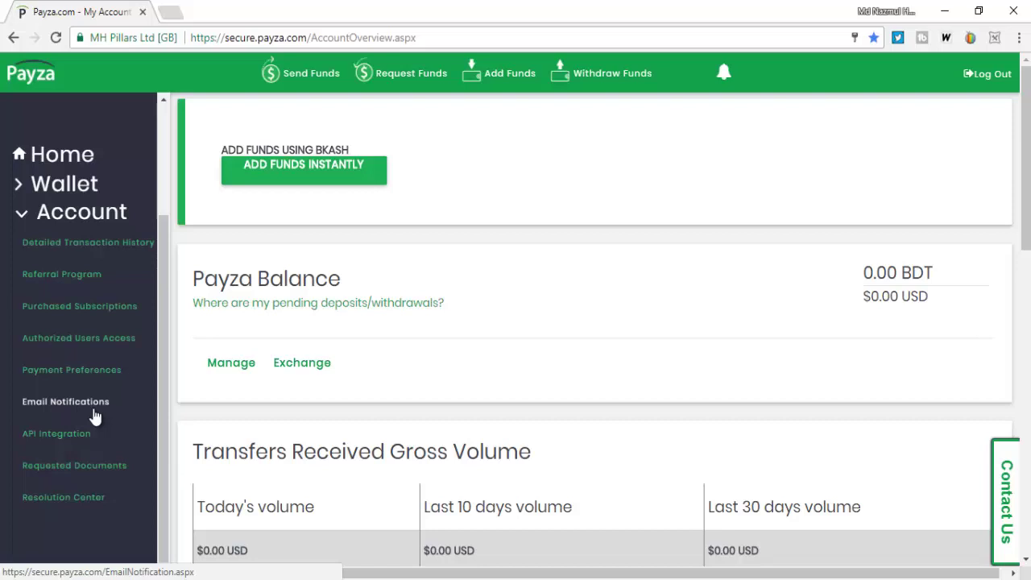
{"action": "left_click", "coordinate": [64, 184]}
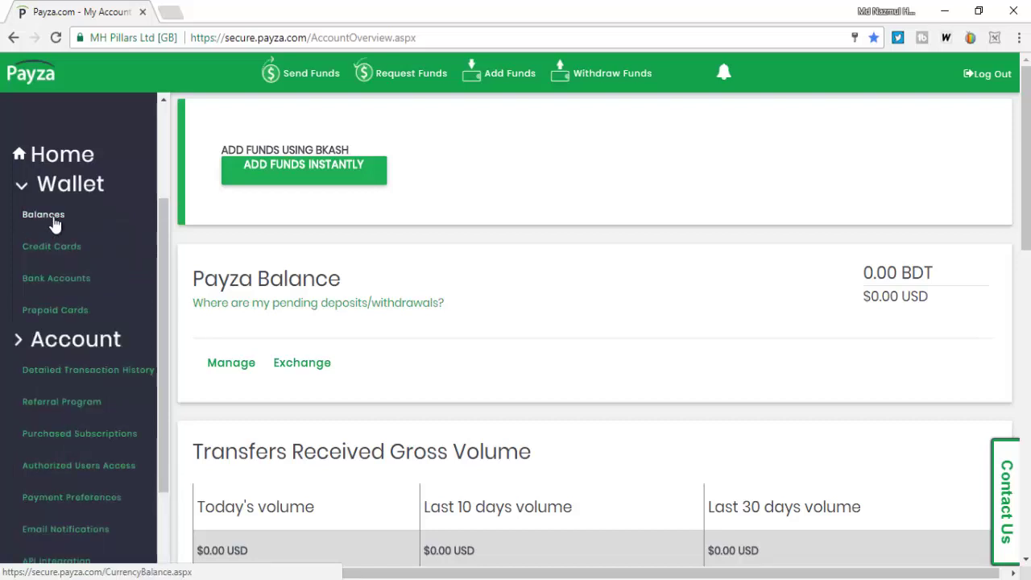
- View the Prepaid Cards page, then return Home to the 0.00 BDT account overview
{"action": "left_click", "coordinate": [58, 250]}
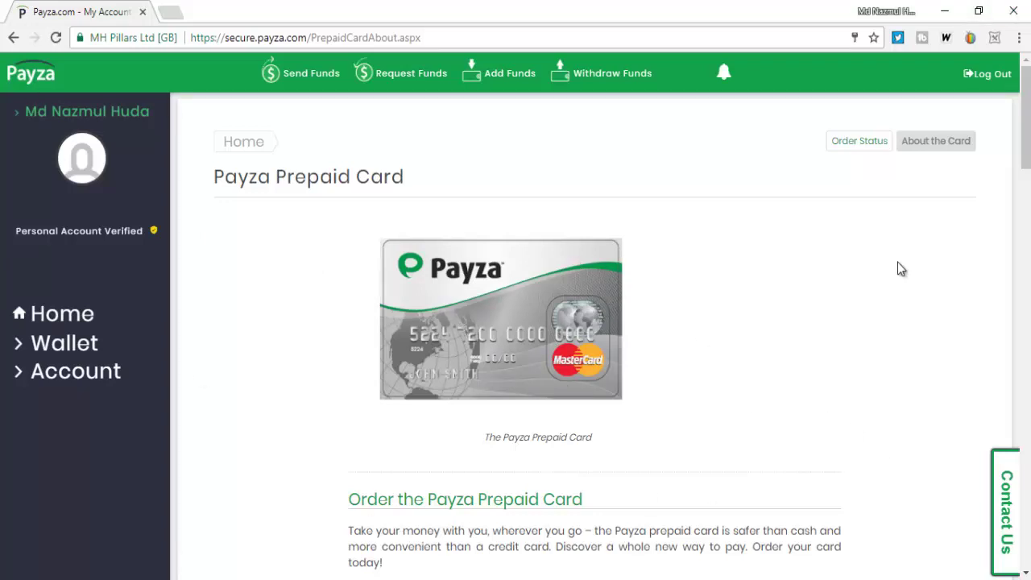
{"action": "left_click", "coordinate": [71, 321]}
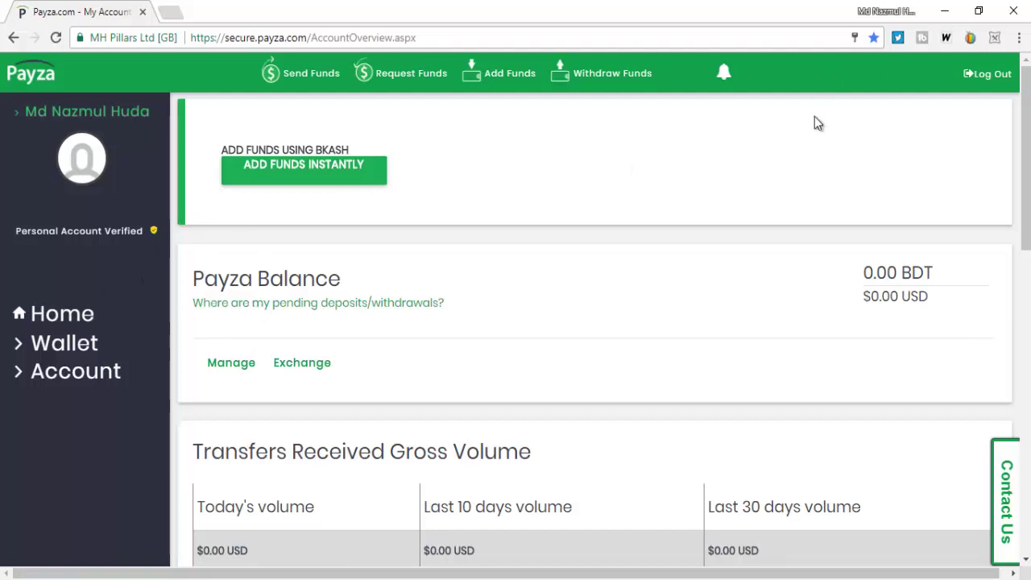
- Open Personal Information and scroll through the name, occupation, address and phone sections
{"action": "left_click", "coordinate": [124, 372]}
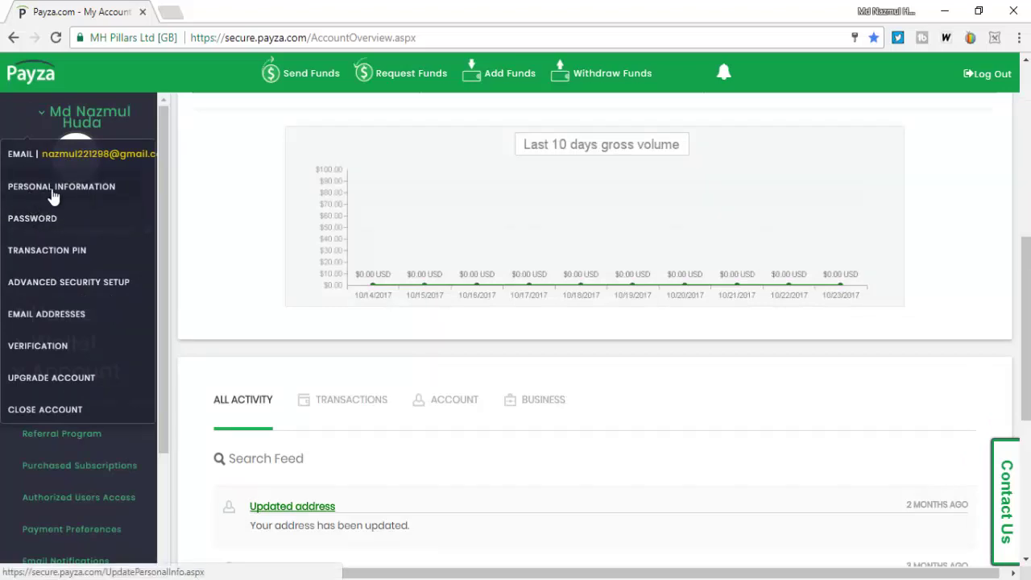
{"action": "left_click", "coordinate": [63, 193]}
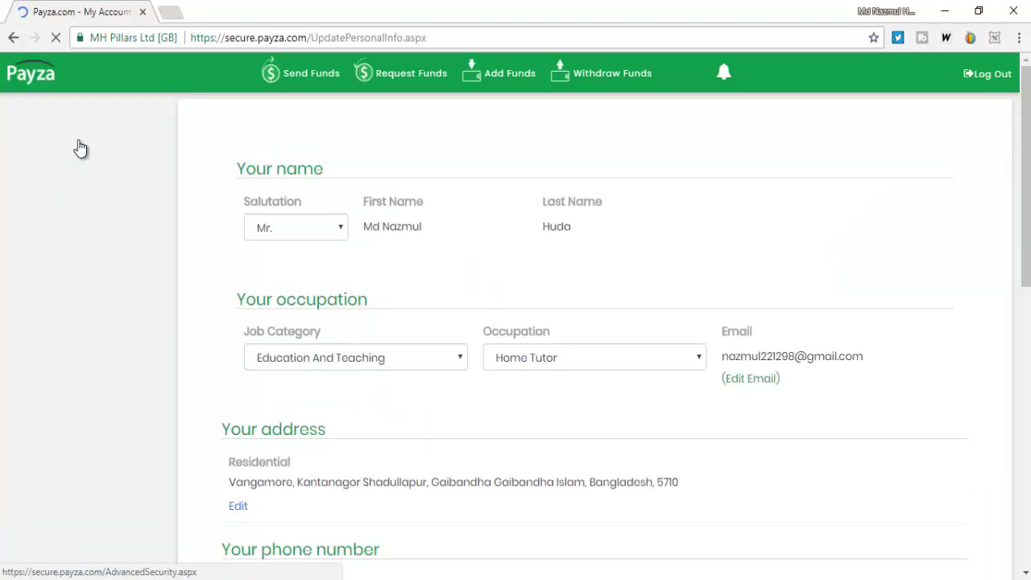
{"action": "scroll", "coordinate": [366, 387], "scroll_direction": "down", "scroll_amount": 2}
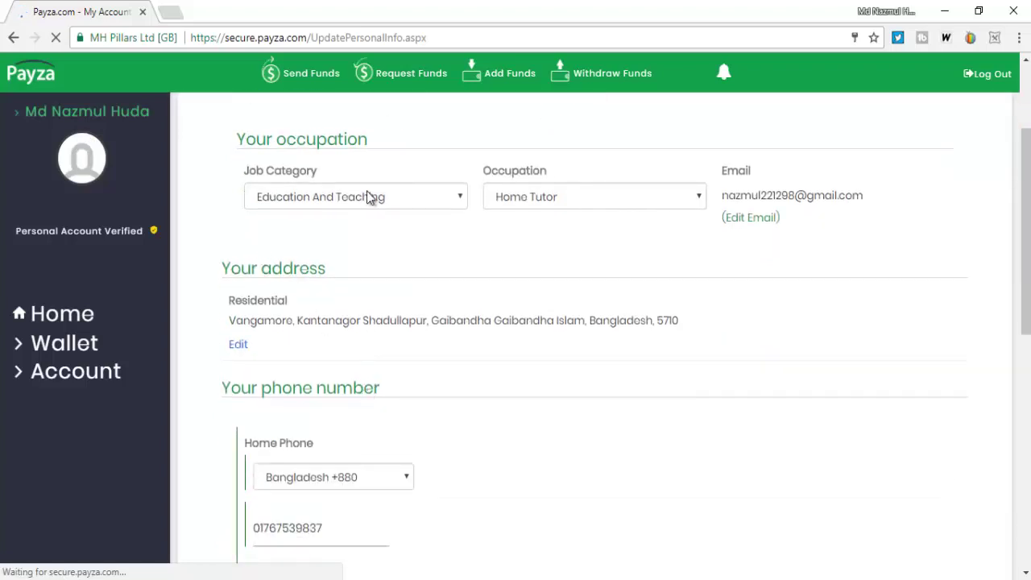
{"action": "scroll", "coordinate": [379, 198], "scroll_direction": "down", "scroll_amount": 1}
{"action": "scroll", "coordinate": [387, 201], "scroll_direction": "down", "scroll_amount": 1}
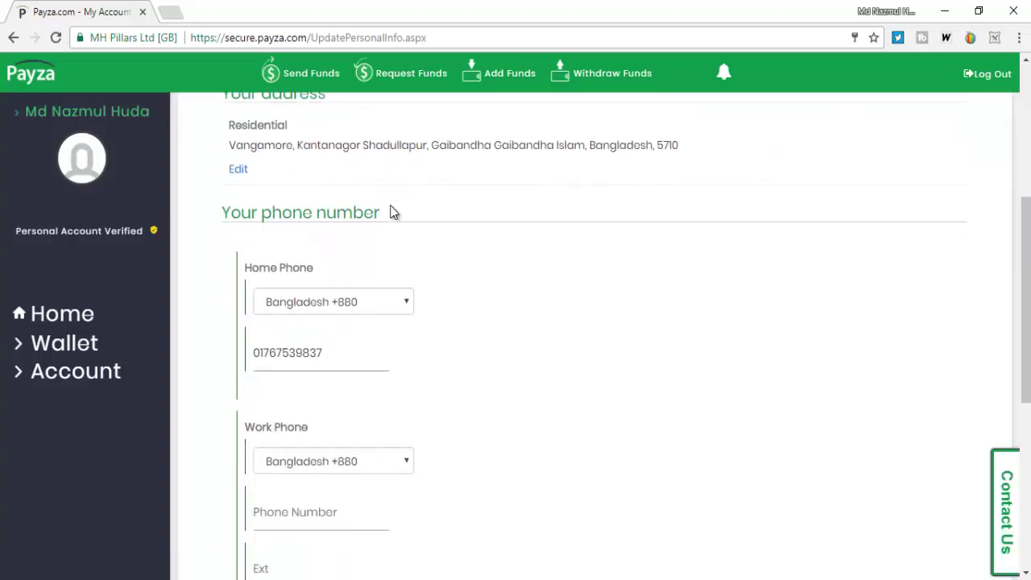
{"action": "scroll", "coordinate": [392, 213], "scroll_direction": "down", "scroll_amount": 2}
{"action": "scroll", "coordinate": [350, 220], "scroll_direction": "down", "scroll_amount": 2}
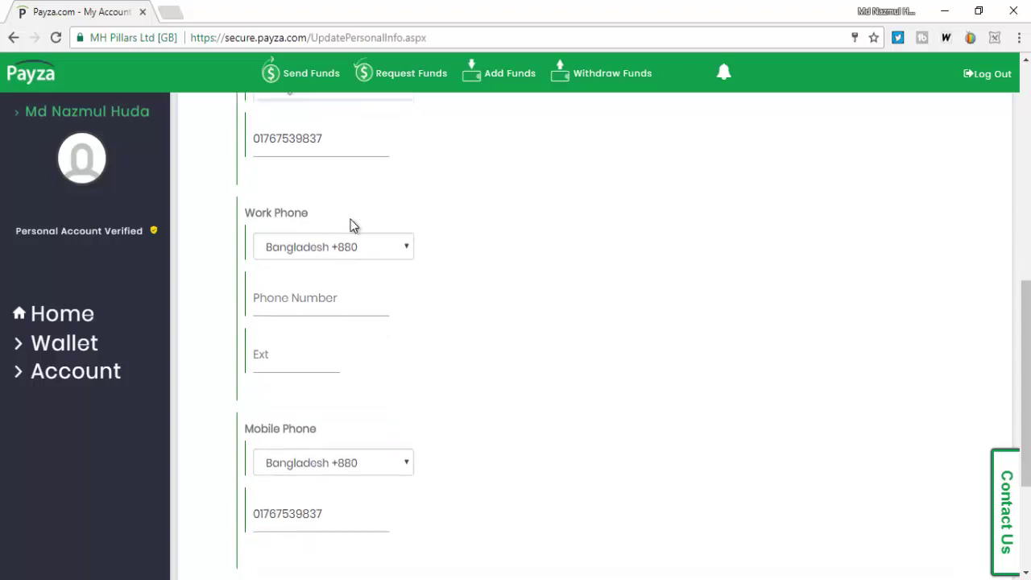
{"action": "scroll", "coordinate": [351, 219], "scroll_direction": "down", "scroll_amount": 1}
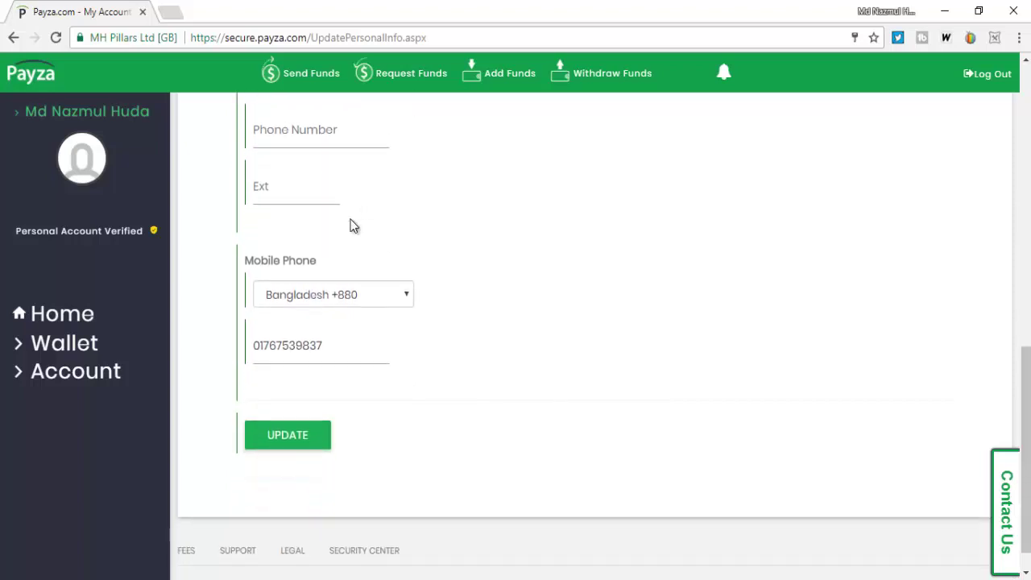
{"action": "scroll", "coordinate": [351, 219], "scroll_direction": "down", "scroll_amount": 1}
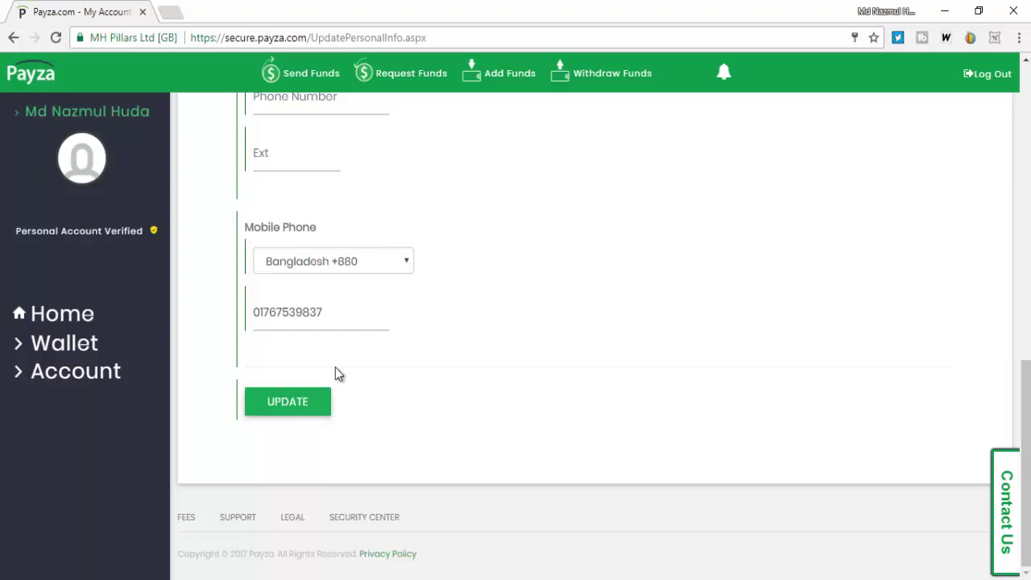
{"action": "scroll", "coordinate": [415, 332], "scroll_direction": "up", "scroll_amount": 1}
{"action": "scroll", "coordinate": [411, 332], "scroll_direction": "up", "scroll_amount": 2}
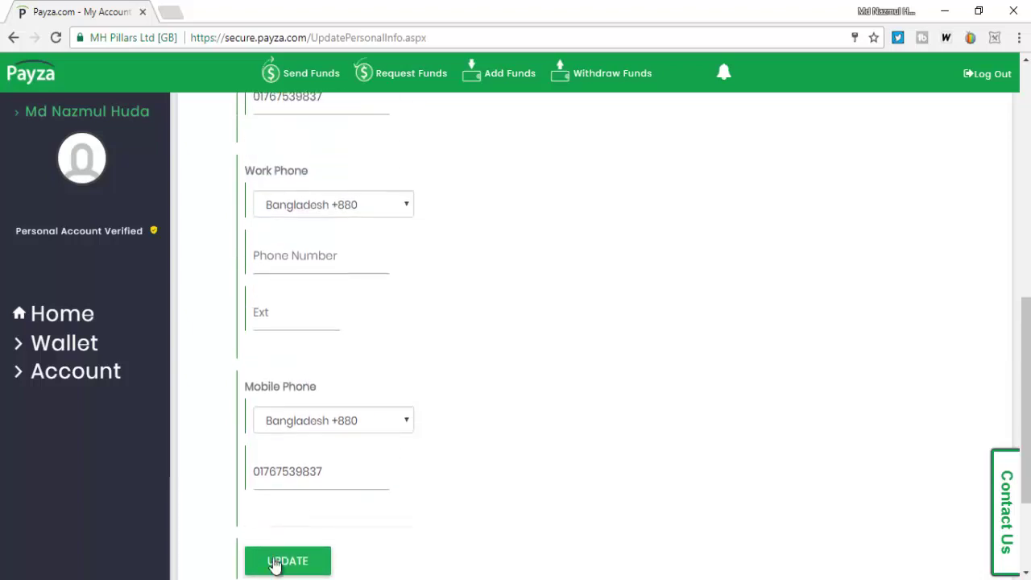
- Open the Password page and visit the current, new and re-enter fields, leaving them empty
{"action": "left_click", "coordinate": [17, 112]}
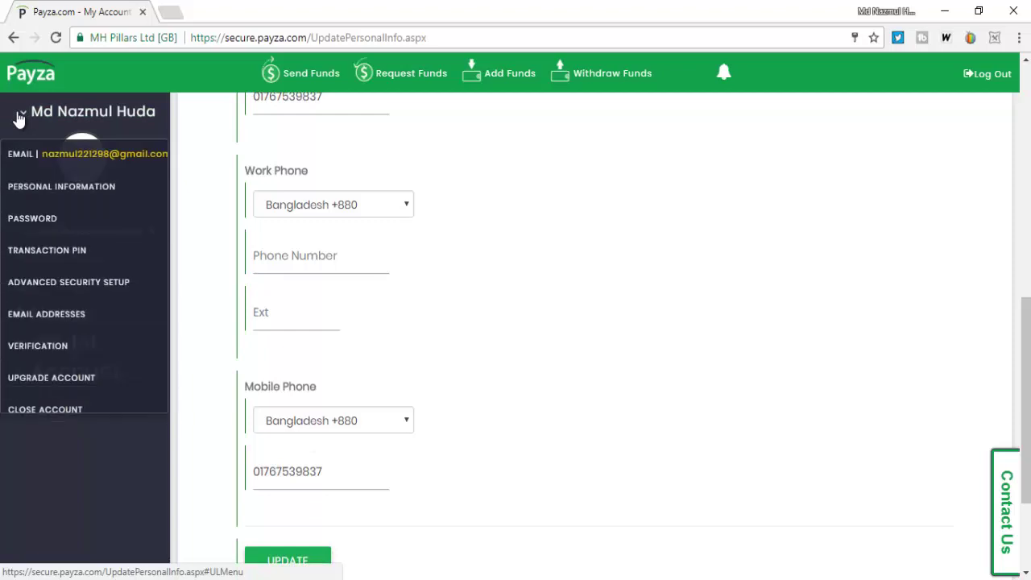
{"action": "left_click", "coordinate": [85, 225]}
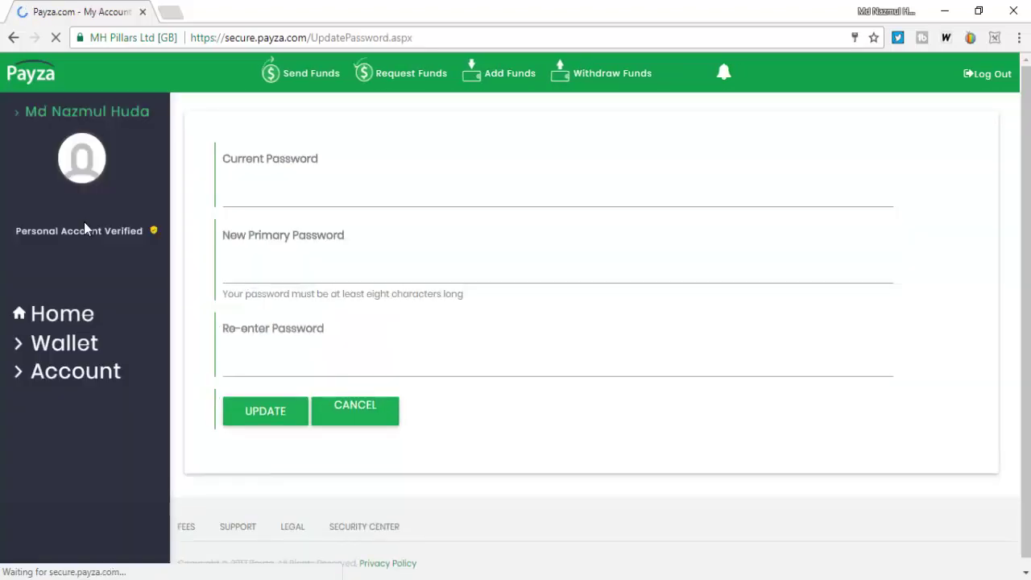
{"action": "left_click", "coordinate": [256, 171]}
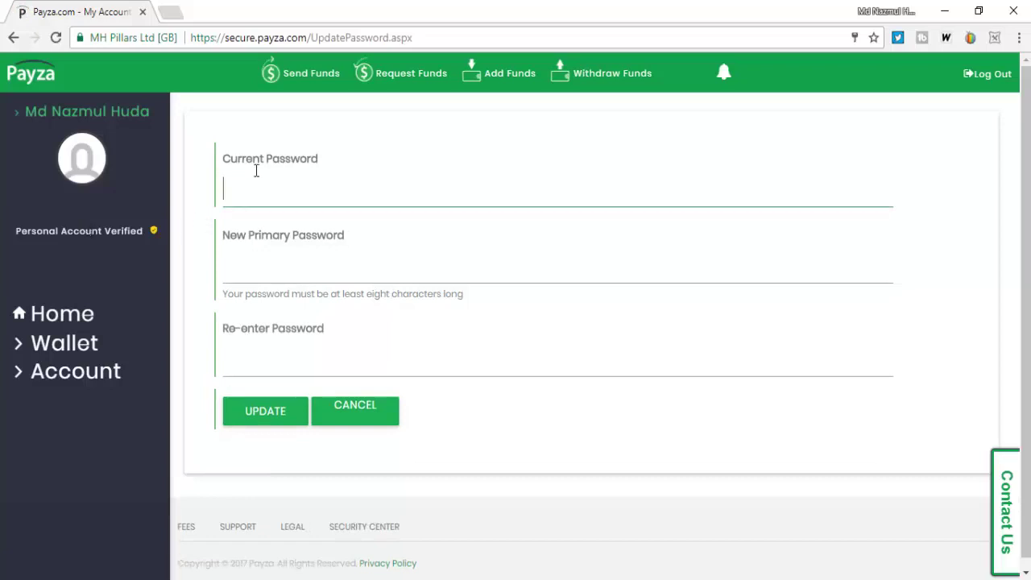
{"action": "left_click", "coordinate": [282, 261]}
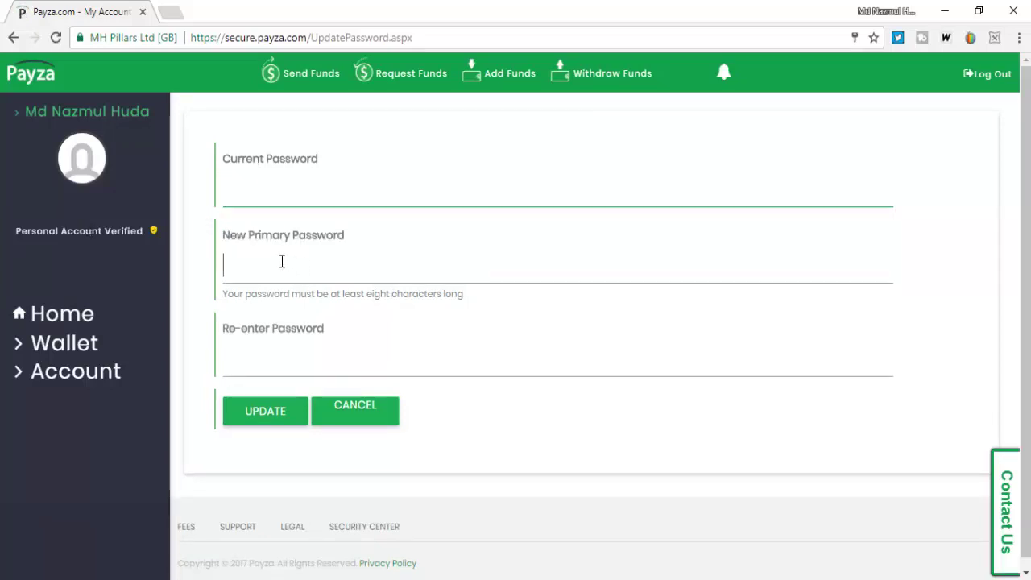
{"action": "left_click", "coordinate": [277, 353]}
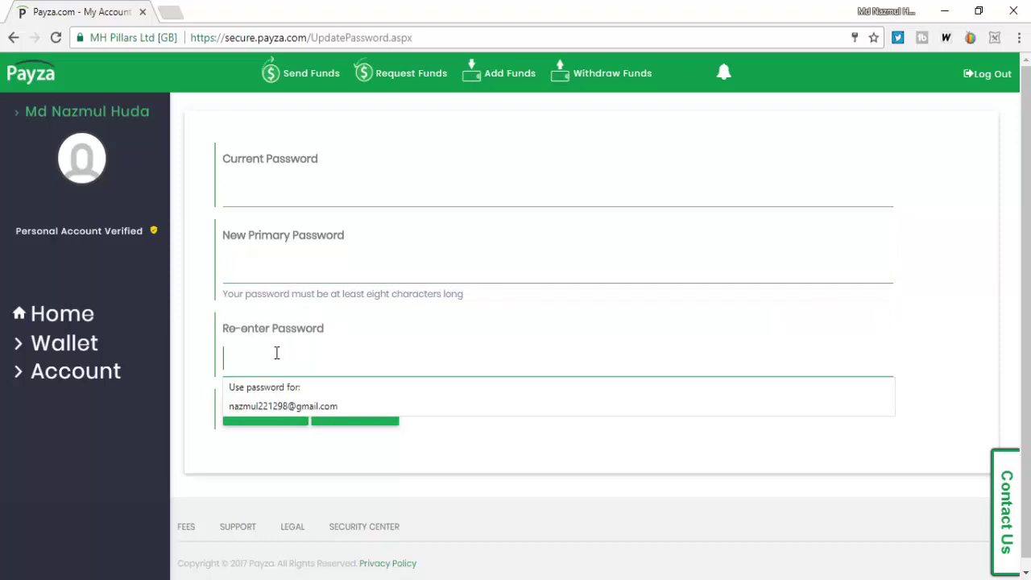
{"action": "left_click", "coordinate": [229, 254]}
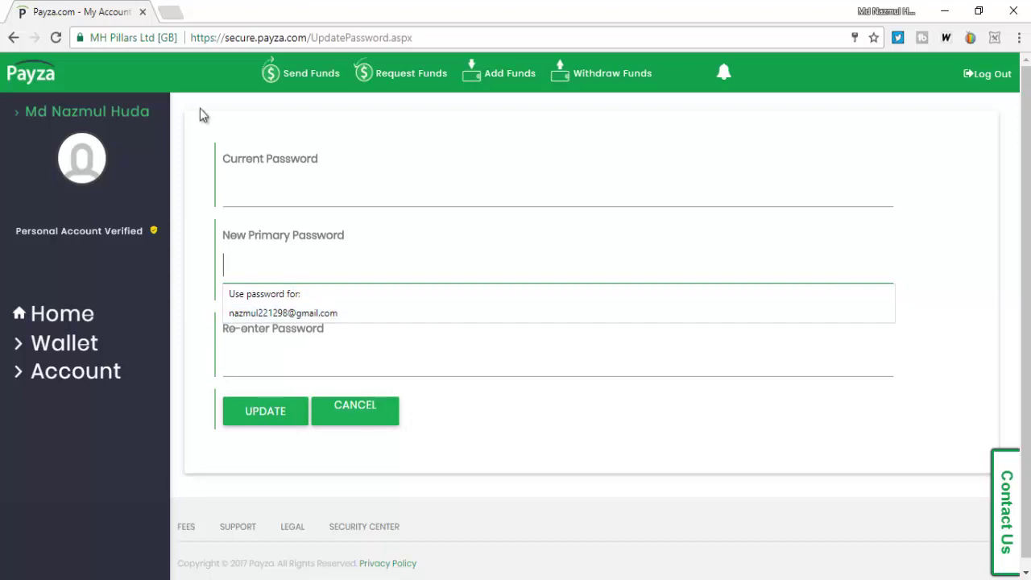
{"action": "left_click", "coordinate": [91, 117]}
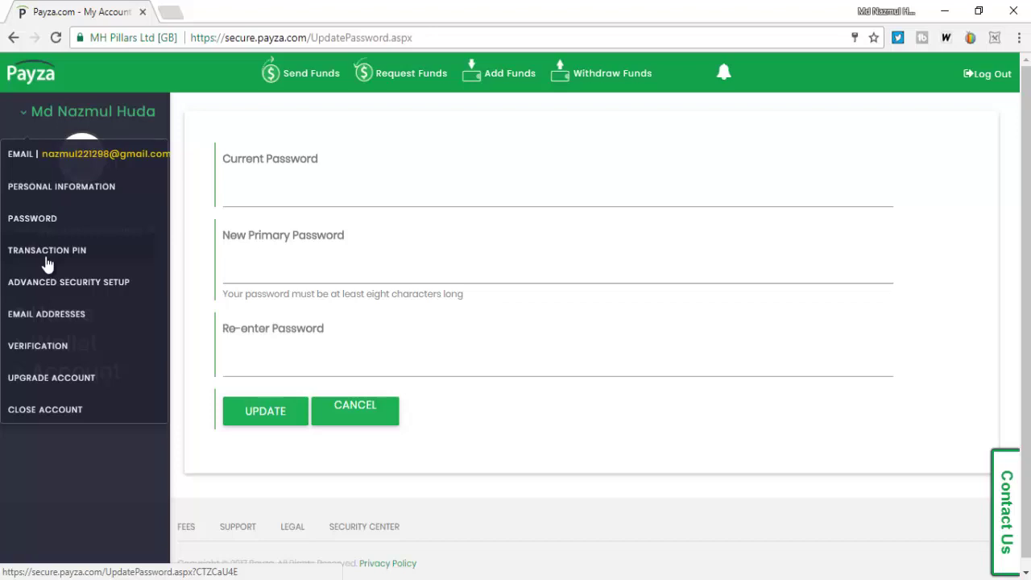
- View Email Addresses, showing the single primary address marked Validated
{"action": "left_click", "coordinate": [49, 315]}
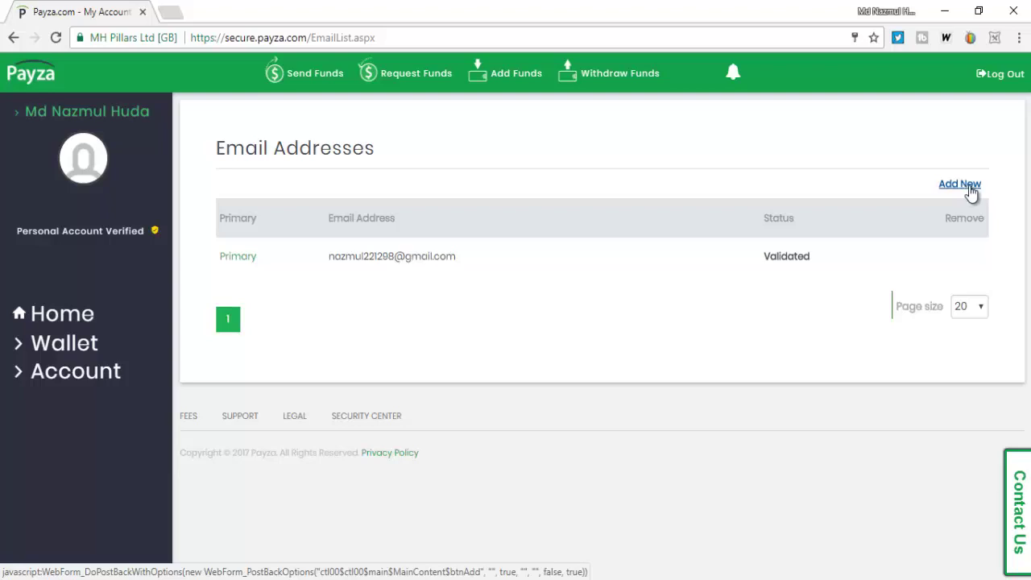
{"action": "left_click", "coordinate": [28, 121]}
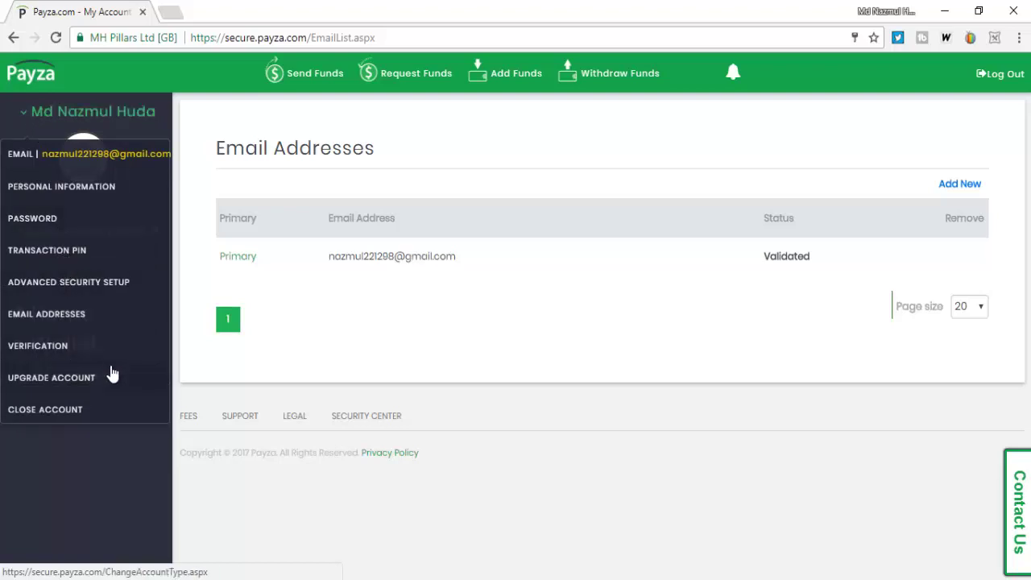
- Review the Business Account upgrade page's Personal Account Verified status, then minimize the browser
{"action": "left_click", "coordinate": [36, 380]}
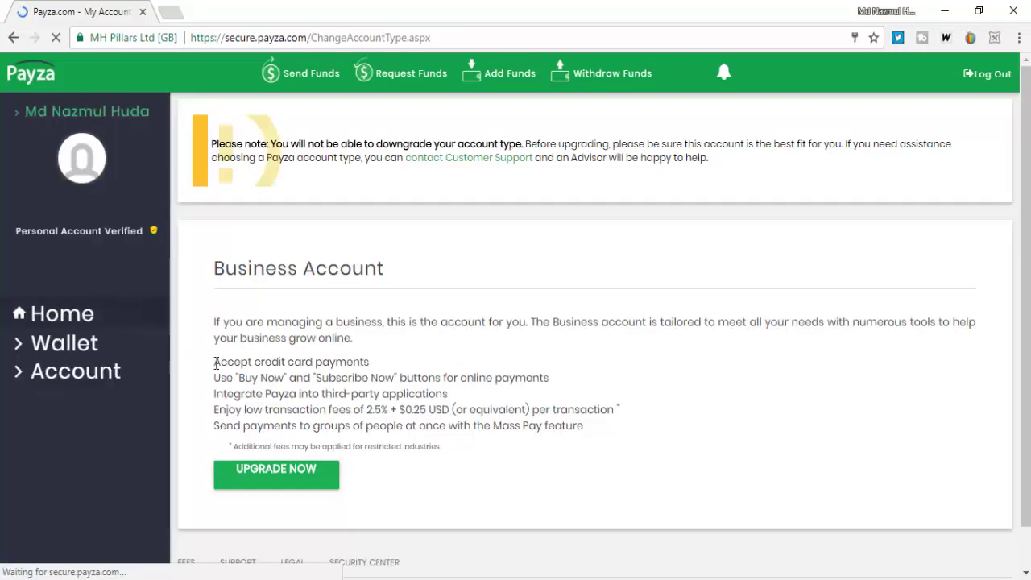
{"action": "scroll", "coordinate": [335, 381], "scroll_direction": "down", "scroll_amount": 1}
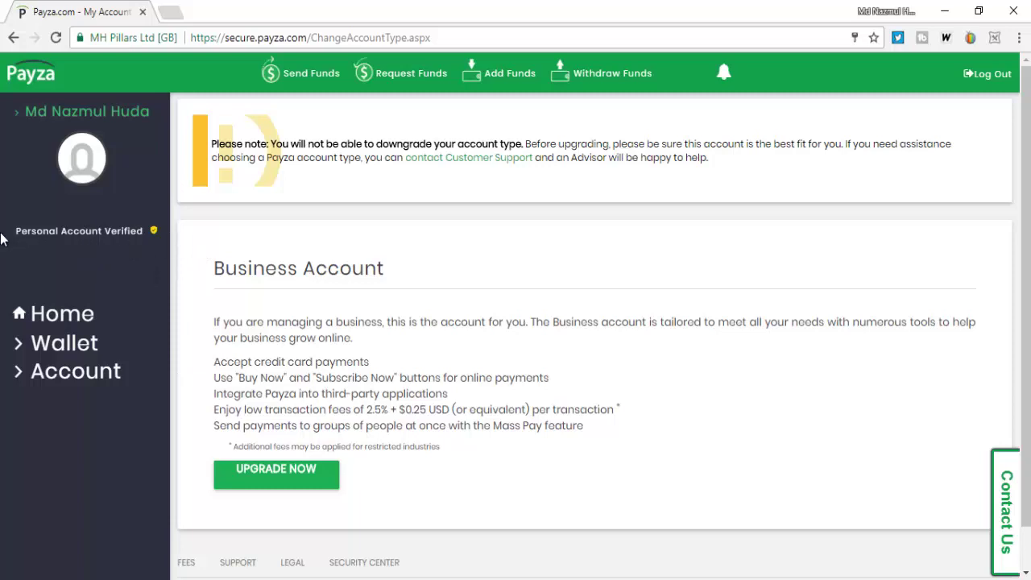
{"action": "left_click_drag", "start_coordinate": [13, 232], "coordinate": [129, 256]}
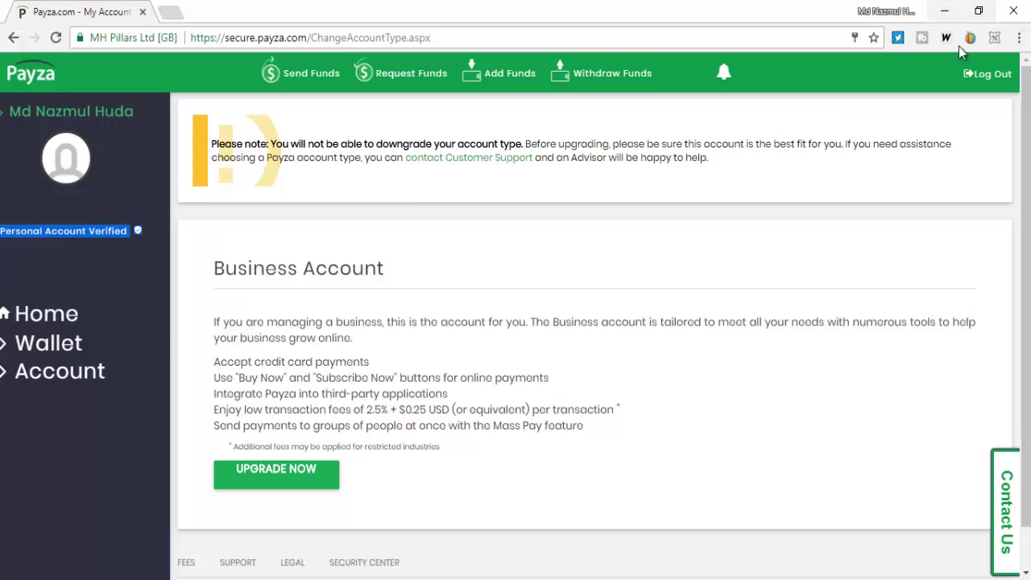
{"action": "left_click", "coordinate": [945, 11]}
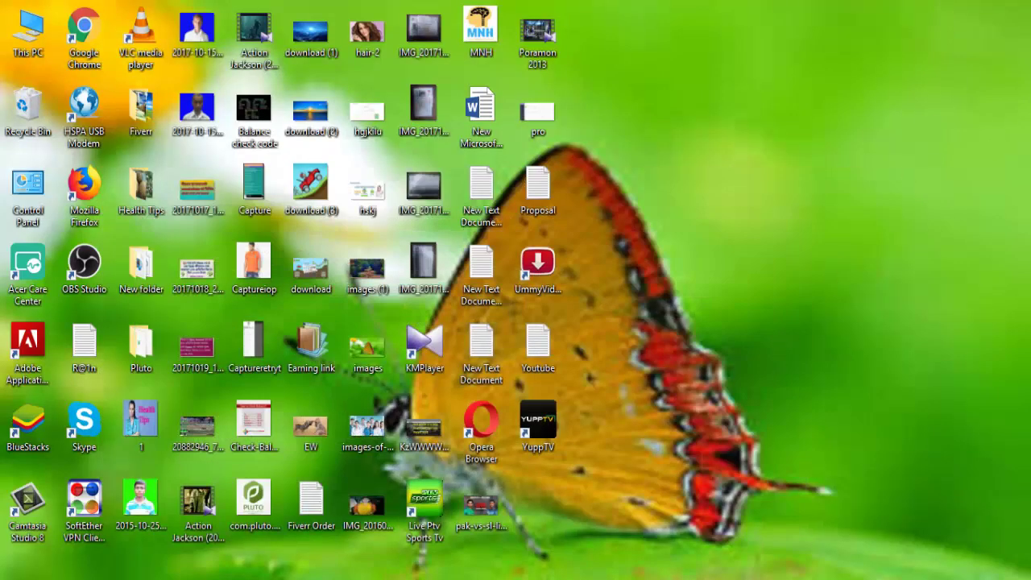
- View IMG_20171015_164518.jpg in Photos, maximizing and restoring it, then minimize the viewer
{"action": "double_click", "coordinate": [423, 187]}
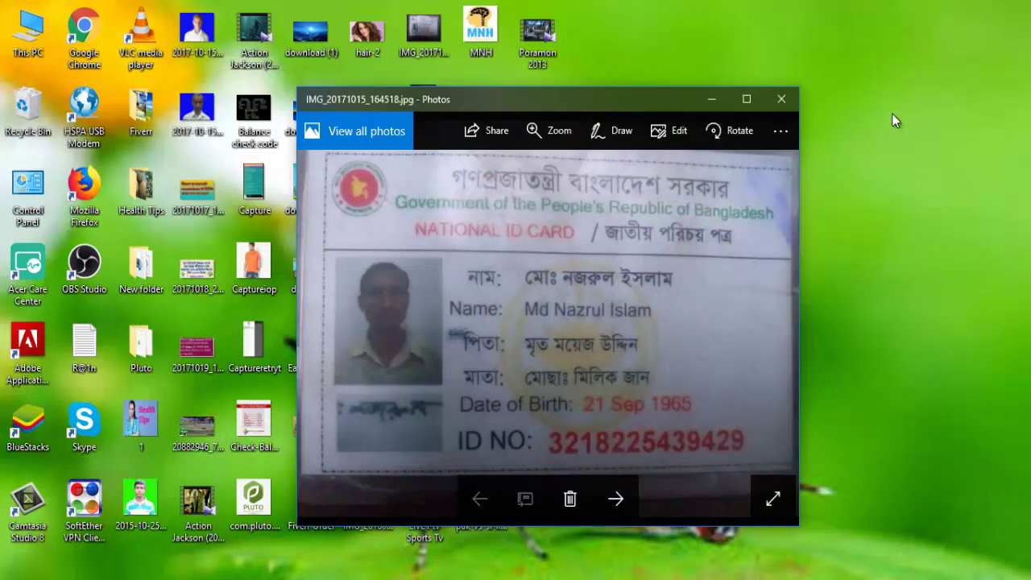
{"action": "left_click", "coordinate": [747, 100]}
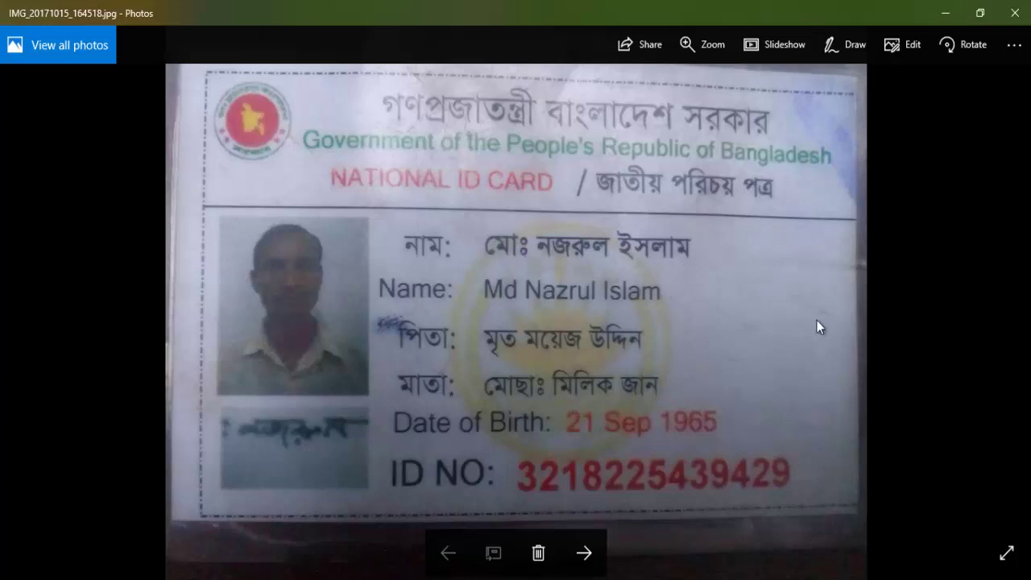
{"action": "left_click", "coordinate": [970, 11]}
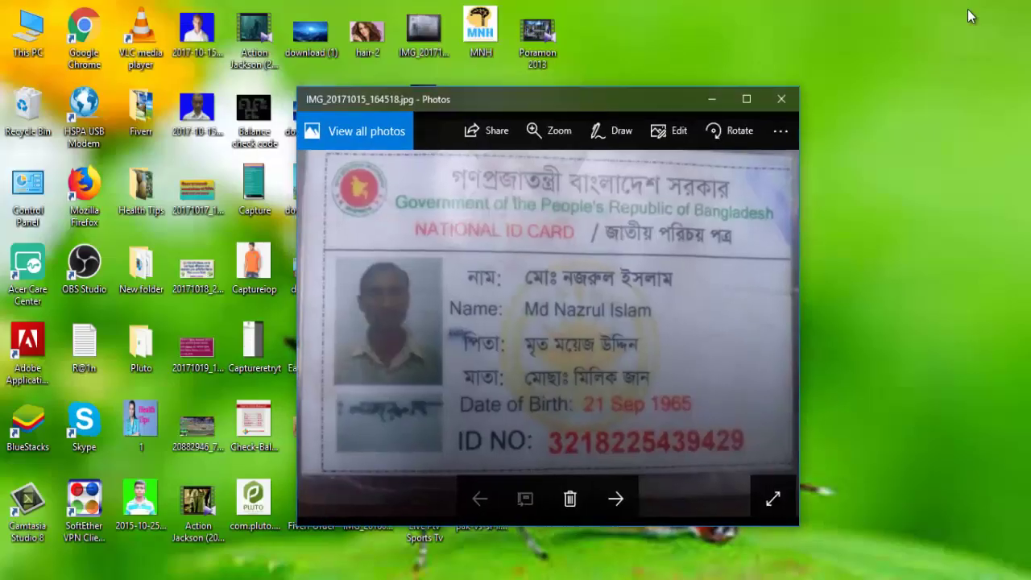
{"action": "left_click", "coordinate": [712, 100]}
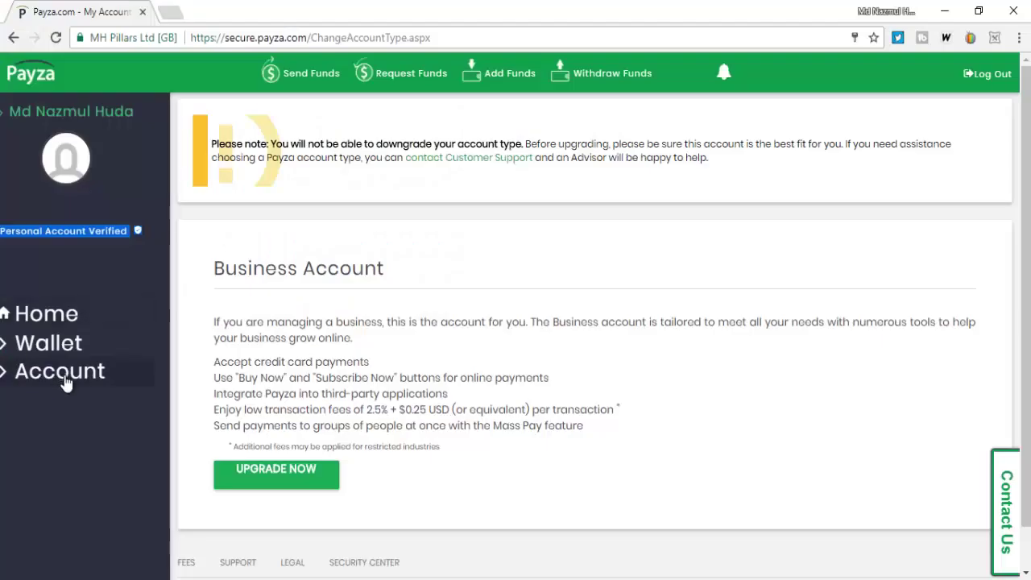
- Go to Referral Program and open the personal referral URL in a new tab
{"action": "left_click", "coordinate": [73, 370]}
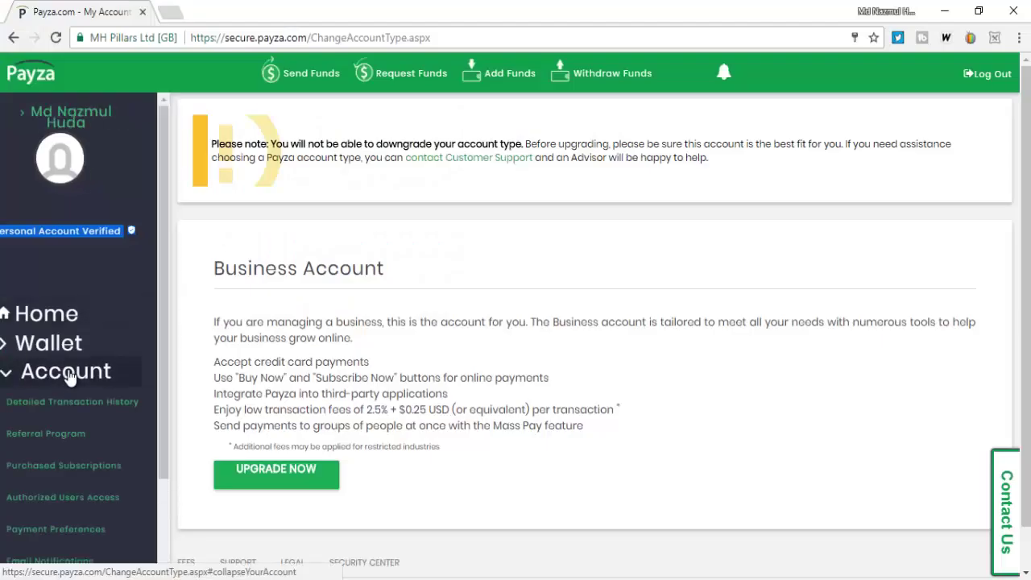
{"action": "left_click", "coordinate": [66, 436]}
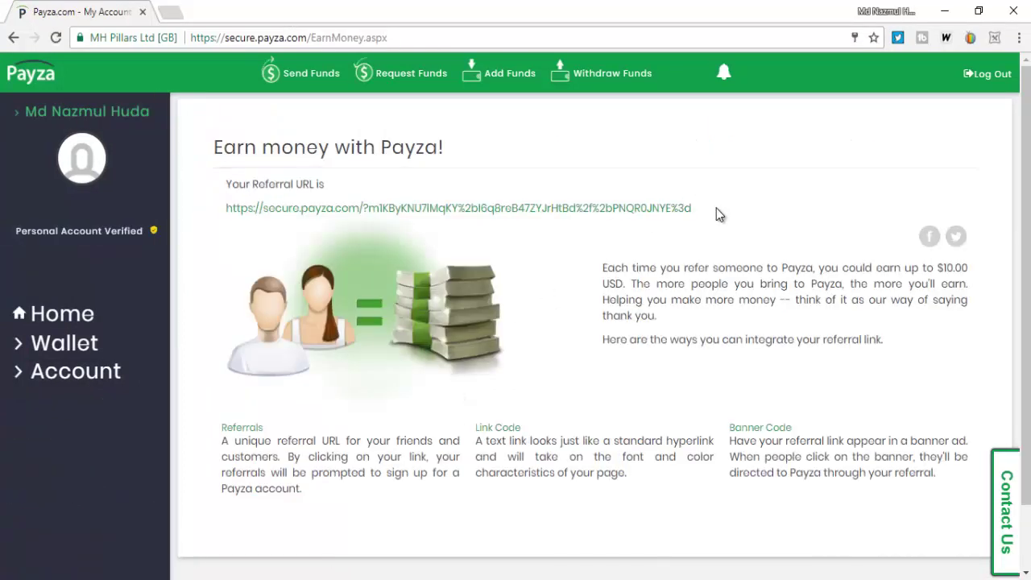
{"action": "left_click_drag", "start_coordinate": [710, 208], "coordinate": [223, 213]}
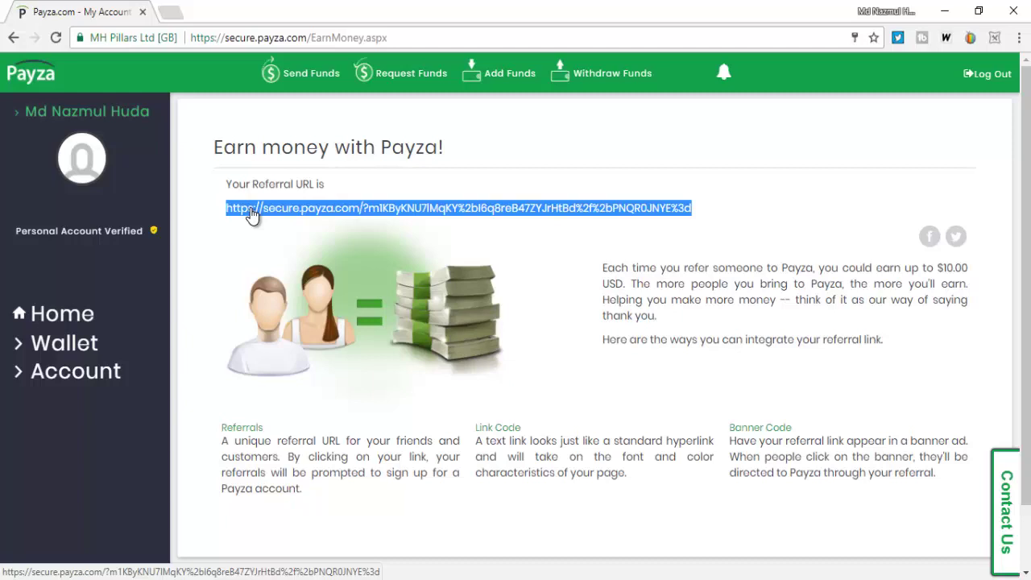
{"action": "right_click", "coordinate": [251, 209]}
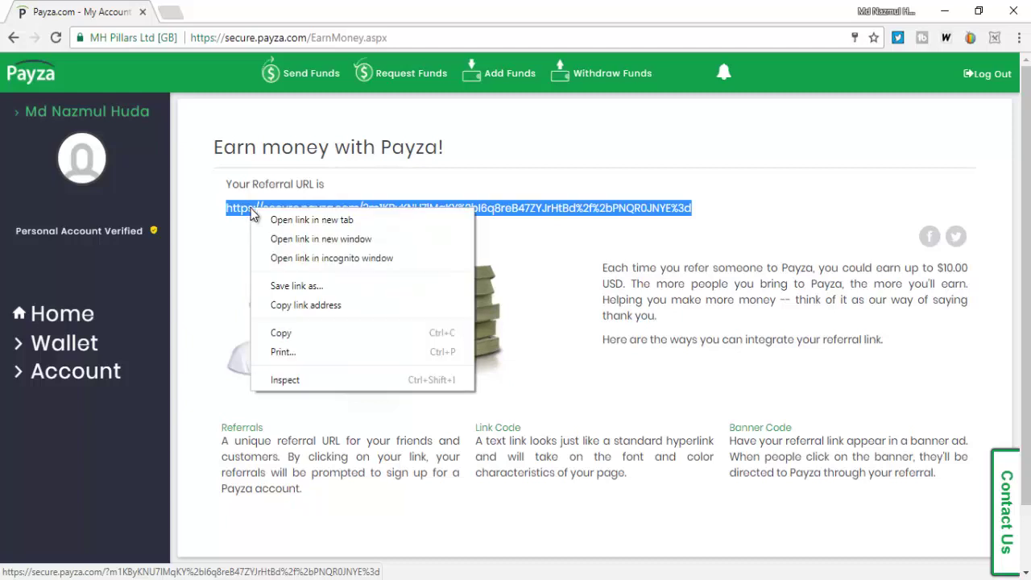
{"action": "left_click", "coordinate": [261, 217]}
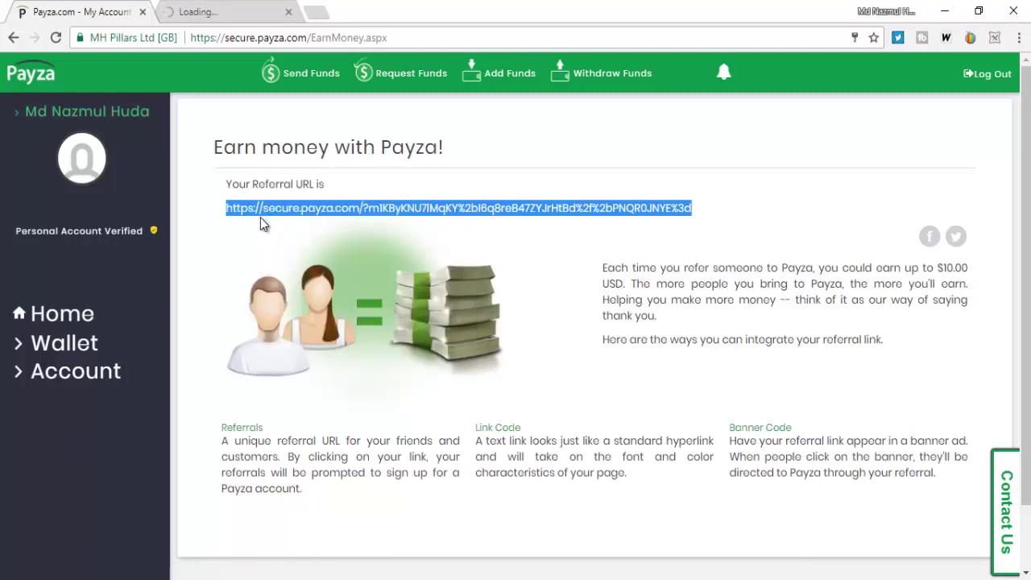
- Switch to the referral tab and look over the Payza Bangladesh landing page
{"action": "left_click", "coordinate": [250, 14]}
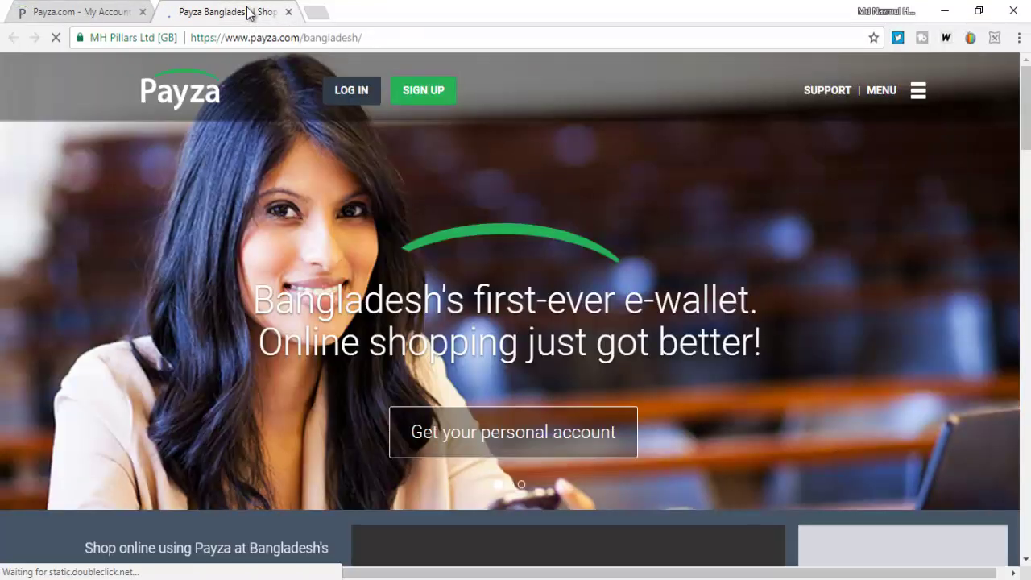
{"action": "scroll", "coordinate": [609, 327], "scroll_direction": "down", "scroll_amount": 1}
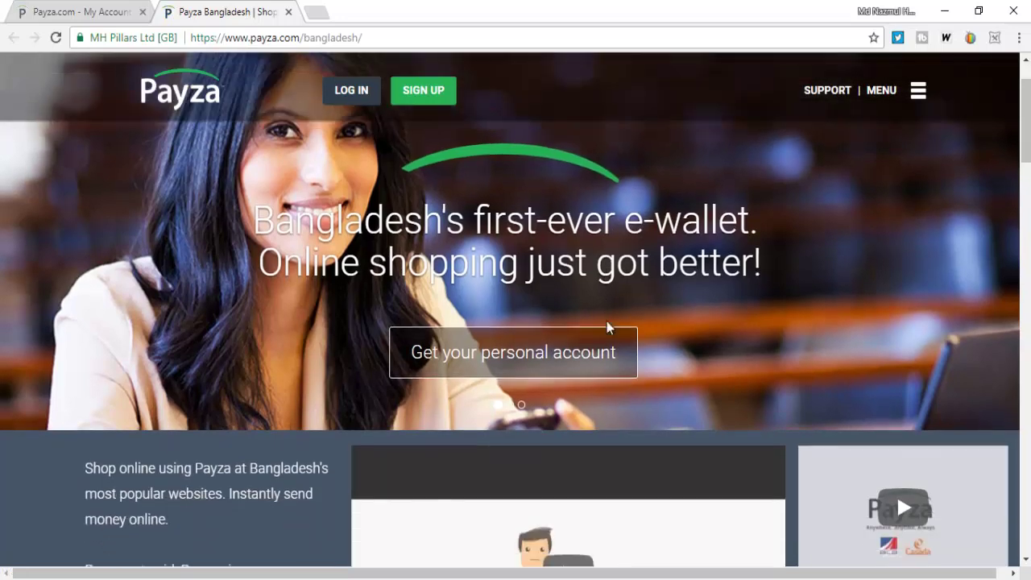
{"action": "scroll", "coordinate": [607, 321], "scroll_direction": "up", "scroll_amount": 1}
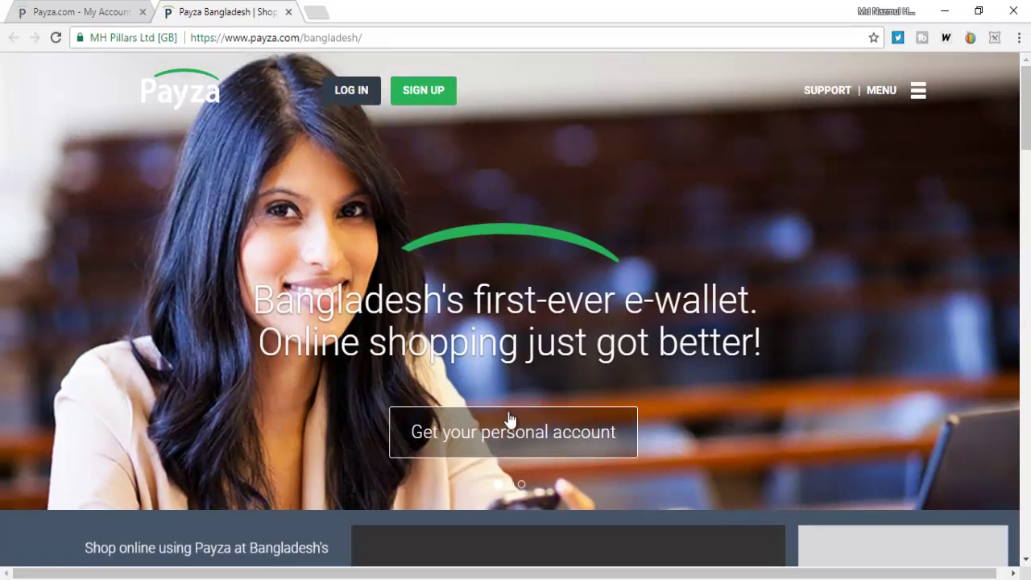
- Go to the personal account signup page offering Personal and Business accounts
{"action": "left_click", "coordinate": [543, 453]}
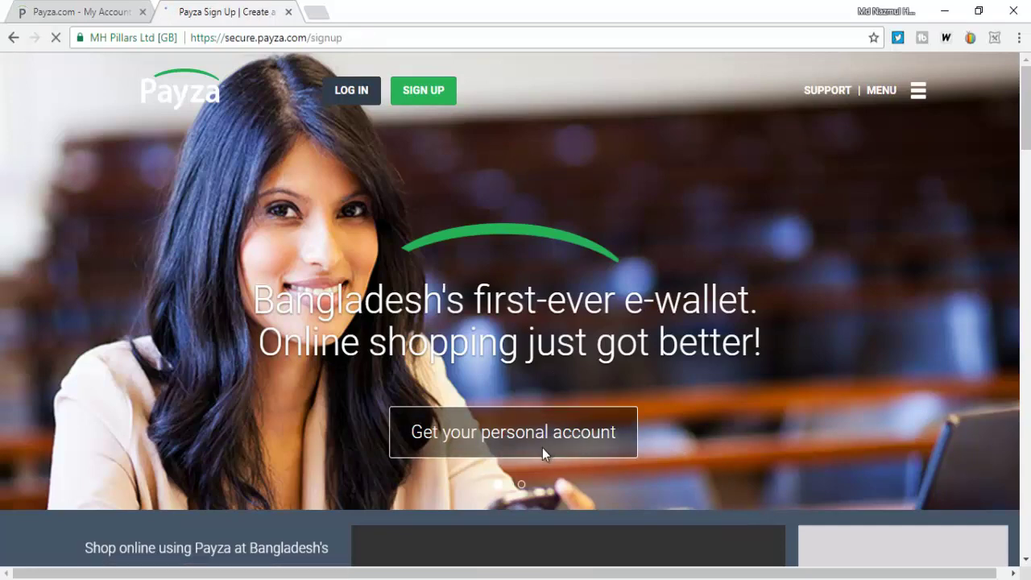
{"action": "scroll", "coordinate": [456, 326], "scroll_direction": "down", "scroll_amount": 2}
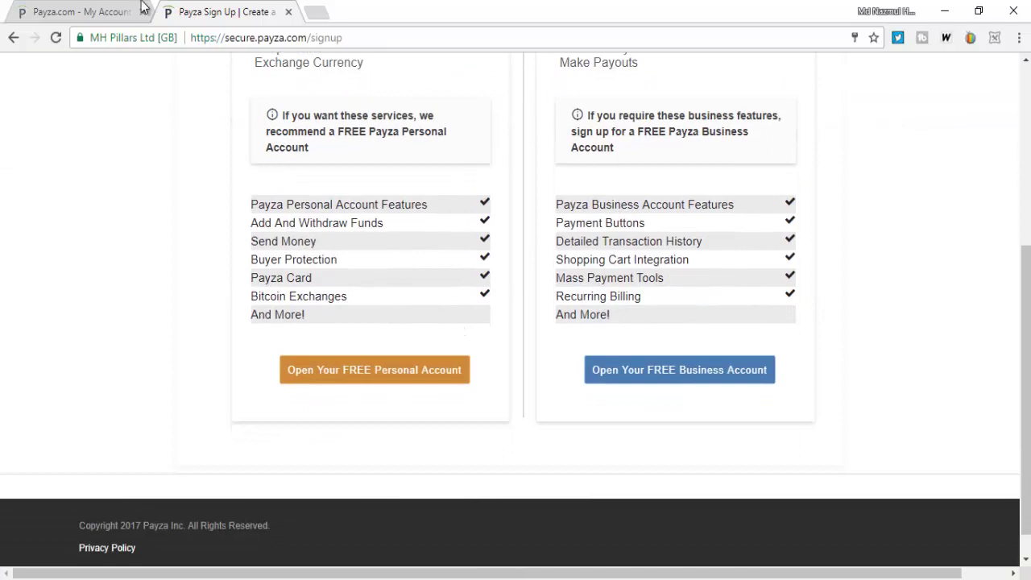
{"action": "left_click", "coordinate": [85, 12]}
{"action": "left_click", "coordinate": [201, 12]}
{"action": "scroll", "coordinate": [343, 202], "scroll_direction": "up", "scroll_amount": 4}
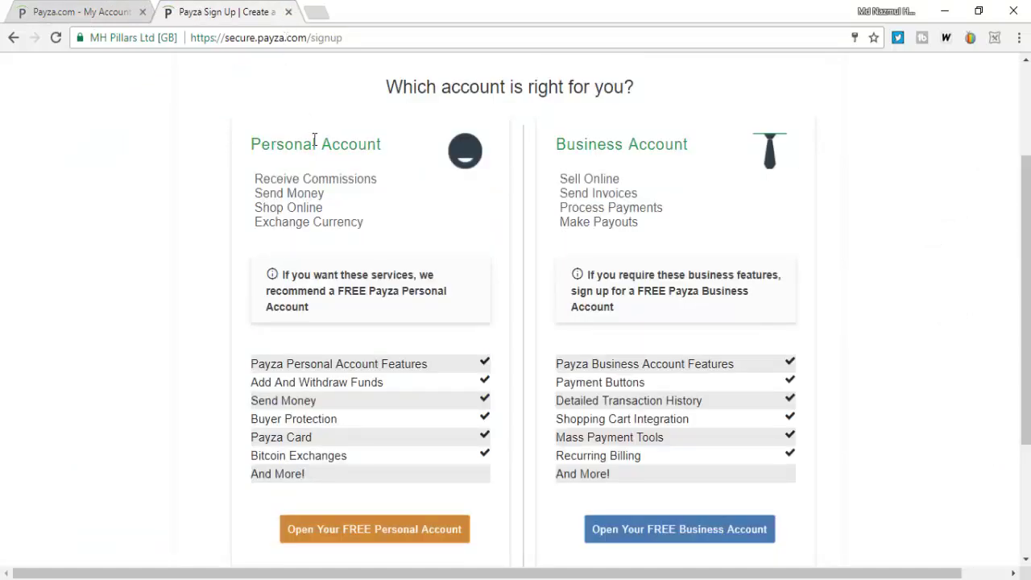